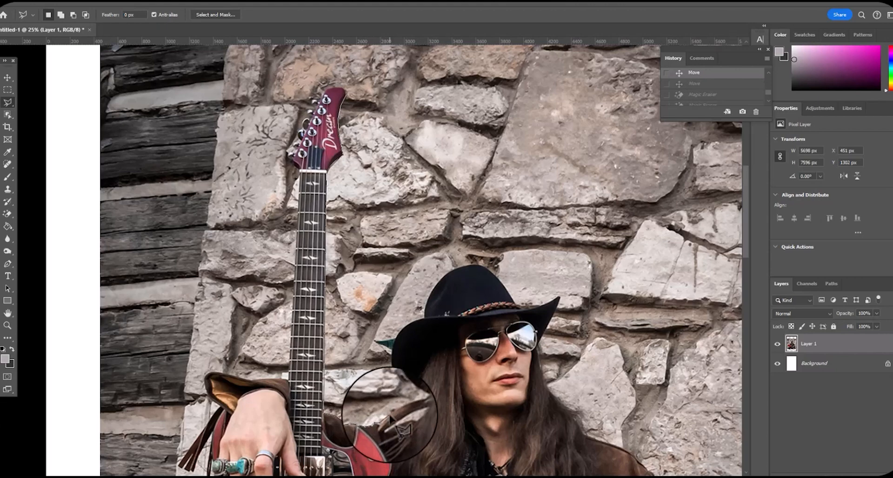
# Select the stone wall between the guitar neck and the hat with the Polygonal Lasso and clear it.
pyautogui.click(382, 387)
pyautogui.click(356, 97)
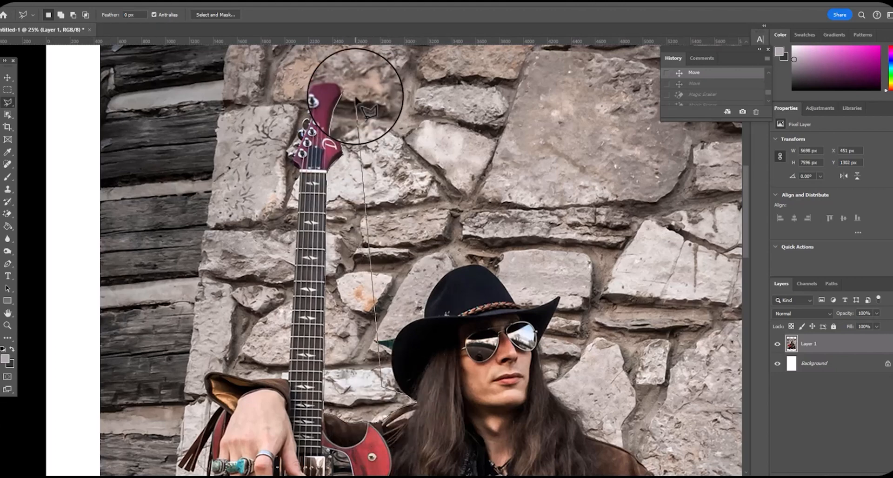
pyautogui.click(348, 94)
pyautogui.press('Delete')
# Clear the wall and wood area left of the guitar neck, above the sleeve cuff, with a polygonal selection.
pyautogui.scroll(-1, 356, 245)
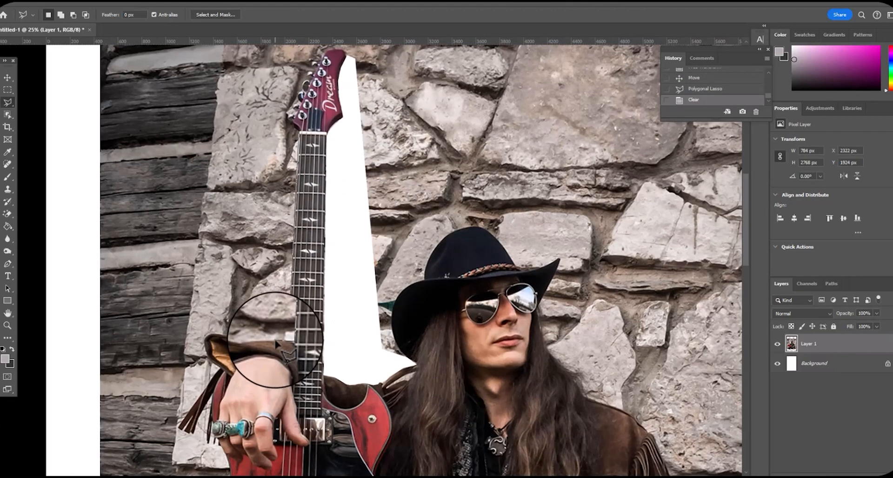
pyautogui.click(71, 303)
pyautogui.click(99, 107)
pyautogui.click(292, 124)
pyautogui.doubleClick(299, 132)
pyautogui.press('Delete')
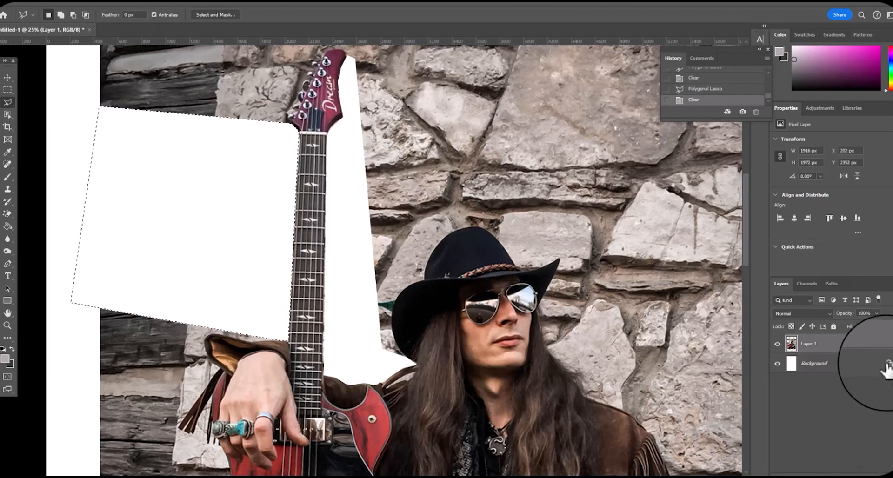
# Unlock the Background layer and delete it so that only the photo layer is kept.
pyautogui.click(889, 364)
pyautogui.moveTo(838, 364); pyautogui.dragTo(879, 474)
# Trace the jacket cuff and hanging fringe with the Magnetic Lasso, clear the background left of them and deselect.
pyautogui.scroll(-1, 259, 336)
pyautogui.click(8, 102)
pyautogui.moveTo(281, 275); pyautogui.dragTo(278, 270)
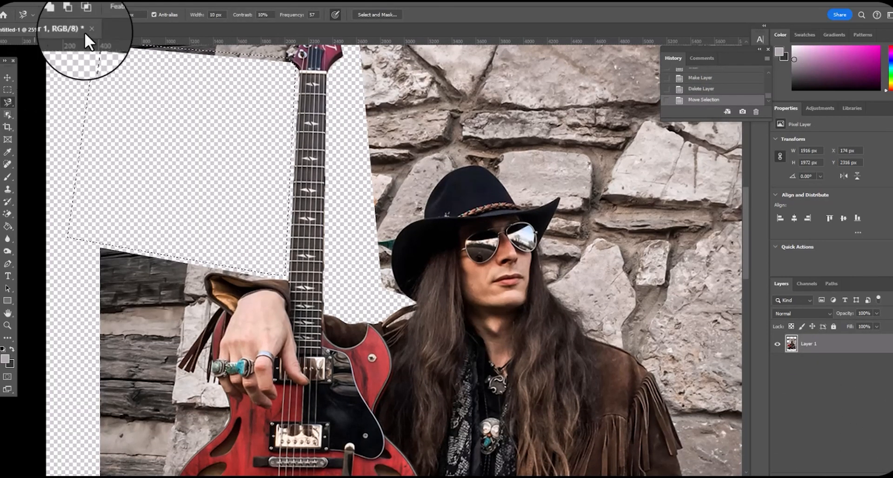
pyautogui.click(283, 274)
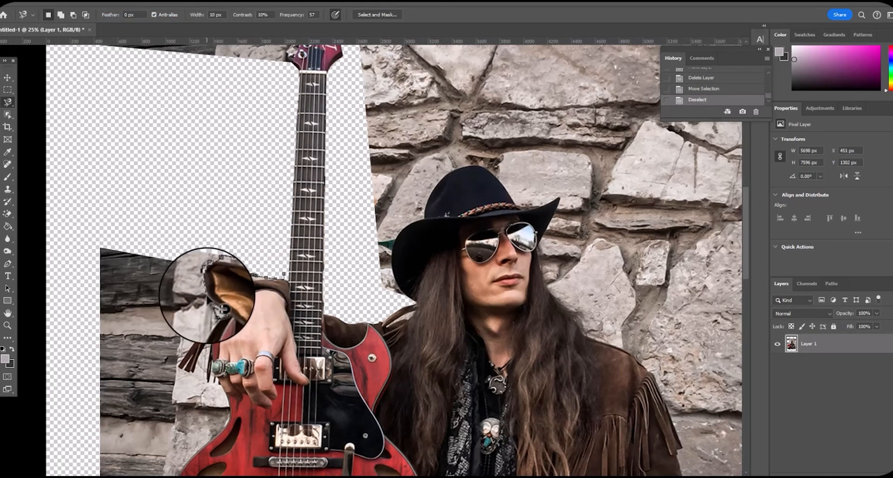
pyautogui.doubleClick(192, 237)
pyautogui.press('Delete')
pyautogui.hotkey('ctrl', 'd')
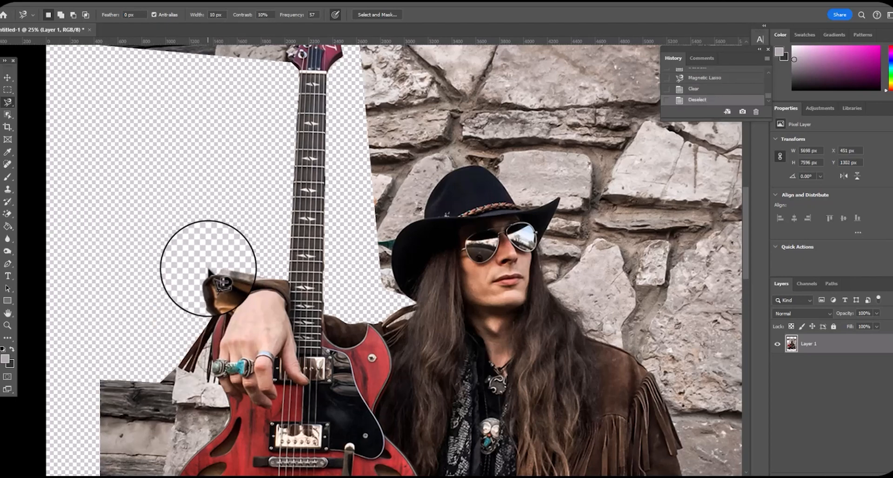
# Clear the strip of wall directly above the jacket cuff with the Magnetic Lasso.
pyautogui.click(208, 269)
pyautogui.click(208, 268)
pyautogui.press('Delete')
# Trace from the fringe down the upper left edge of the guitar body, clear the background beside it and deselect.
pyautogui.scroll(-2, 200, 279)
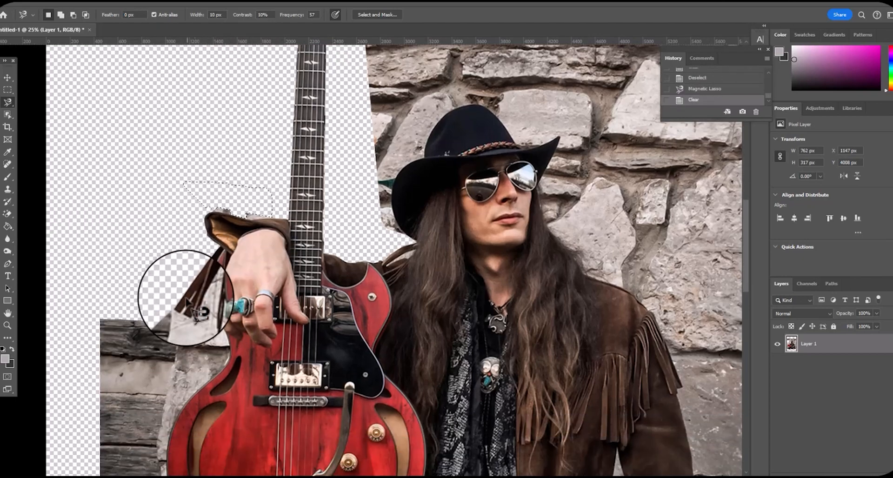
pyautogui.click(183, 305)
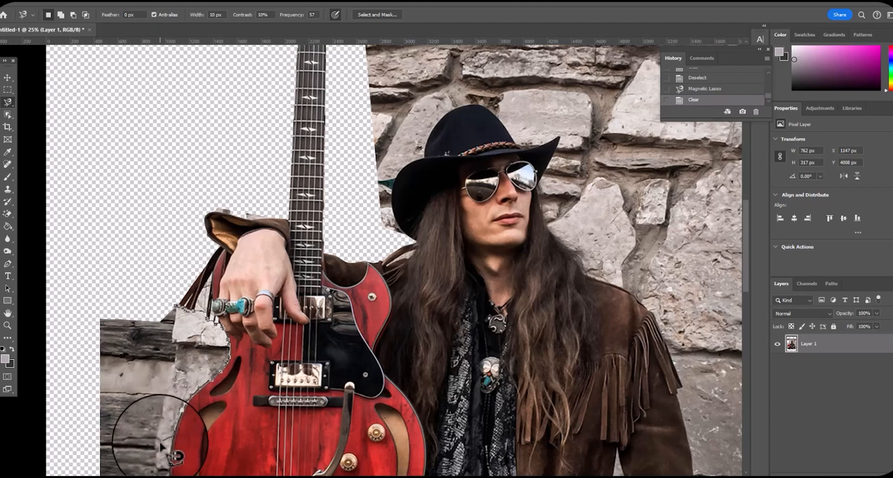
pyautogui.doubleClick(163, 300)
pyautogui.press('Delete')
pyautogui.hotkey('ctrl', 'd')
# Trace the guitar's lower left edge and the bent knee with the Magnetic Lasso and clear the background outside them.
pyautogui.scroll(-9, 135, 349)
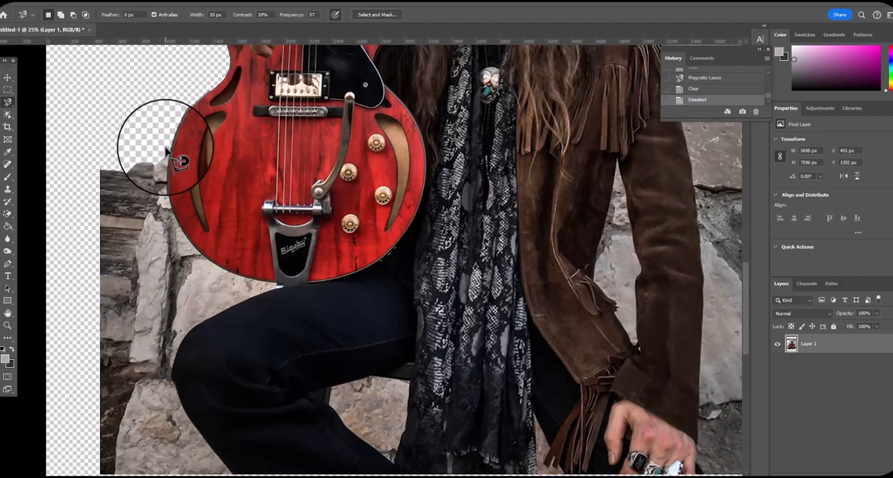
pyautogui.click(166, 150)
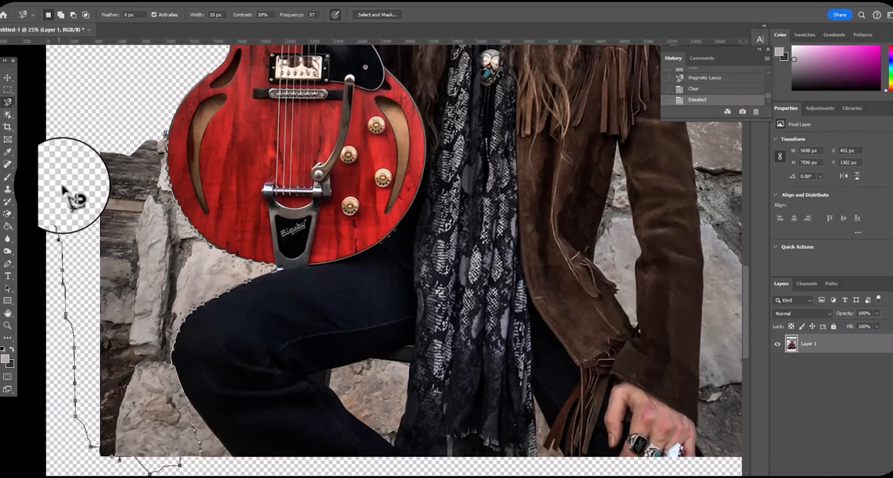
pyautogui.click(165, 128)
pyautogui.press('Delete')
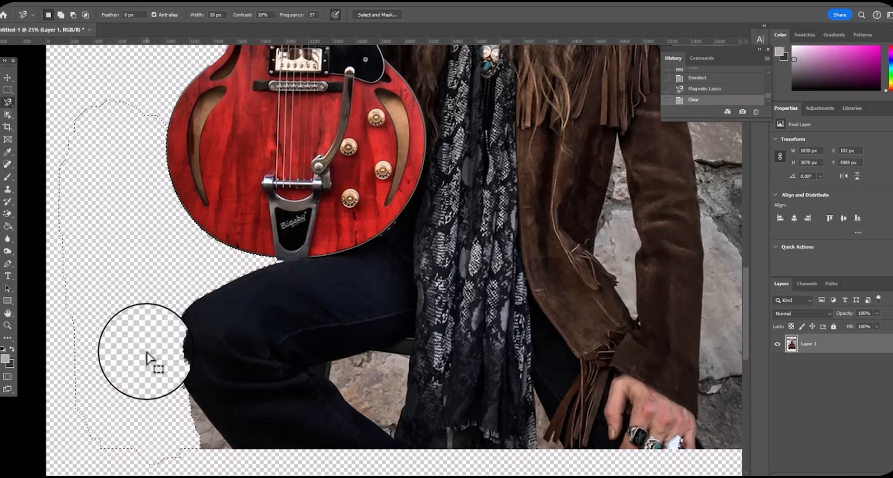
# Clear the remaining wall beside the lower leg and the enclosed gap between the leg and the scarf.
pyautogui.scroll(-2, 146, 352)
pyautogui.hotkey('ctrl', 'd')
pyautogui.click(149, 305)
pyautogui.doubleClick(140, 355)
pyautogui.press('Delete')
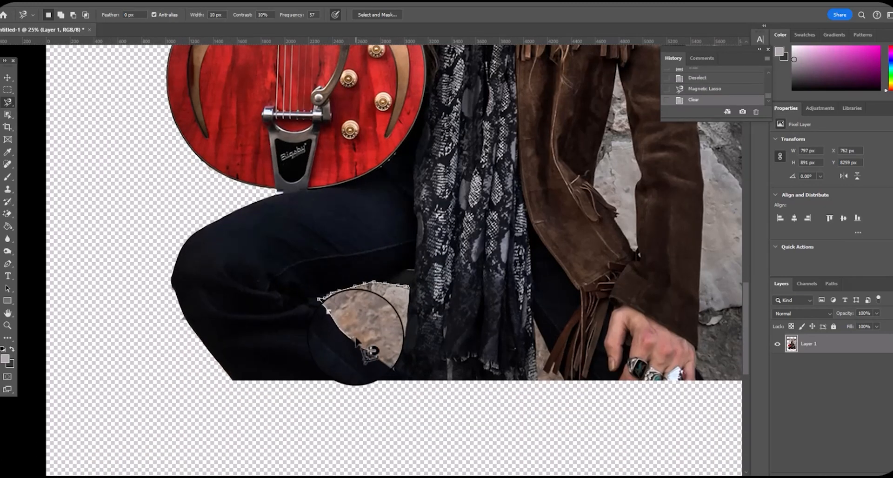
pyautogui.click(409, 286)
pyautogui.press('Delete')
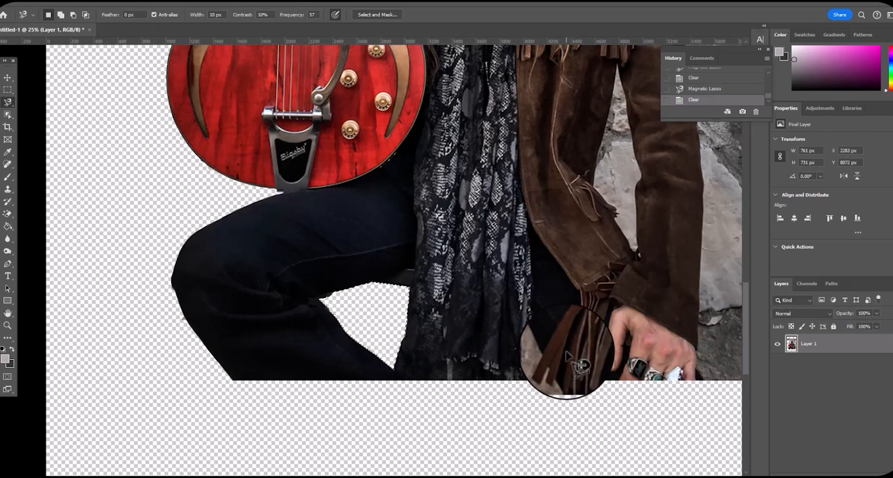
# Trace the outer edge of the sleeve on the man's resting arm and clear the wall to its right.
pyautogui.click(503, 477)
pyautogui.moveTo(502, 477); pyautogui.dragTo(364, 477)
pyautogui.click(519, 383)
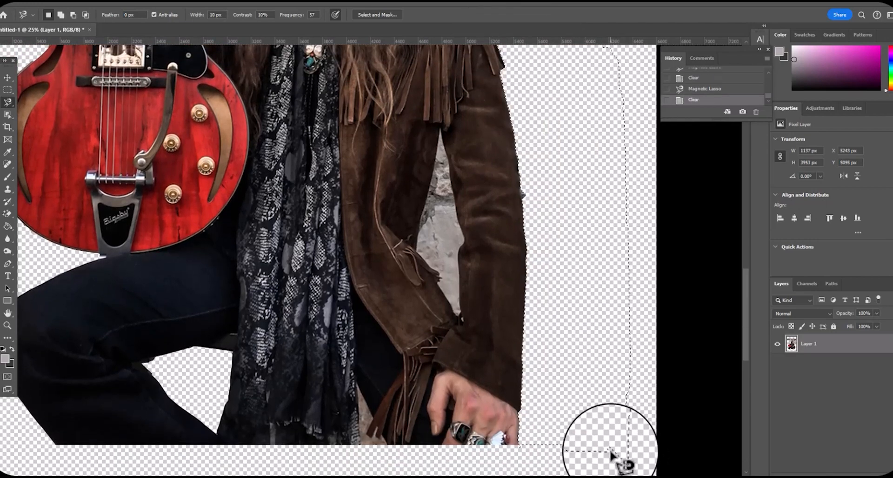
# Trace the fringed shoulder, hair and right hat brim with the Magnetic Lasso and clear the wall beside them.
pyautogui.moveTo(746, 322); pyautogui.dragTo(746, 253)
pyautogui.click(499, 370)
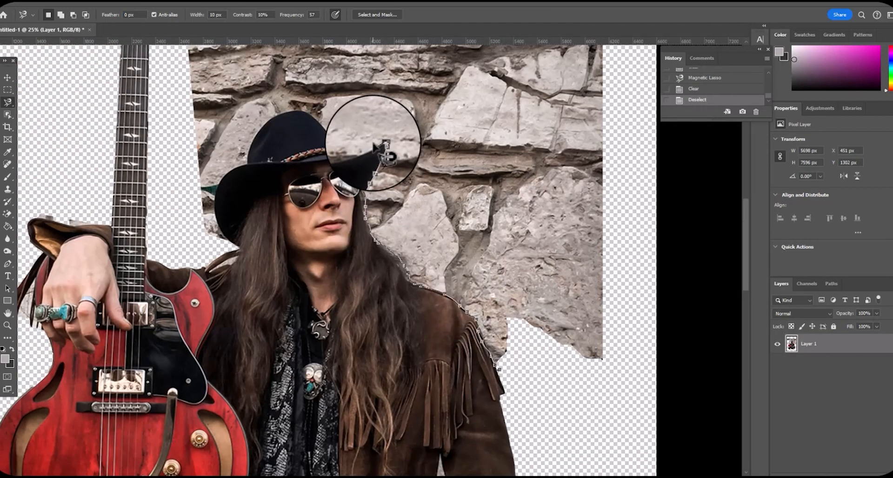
pyautogui.click(499, 370)
pyautogui.press('Delete')
# Trace the hat's crown and left brim with the Magnetic Lasso, clear the wall around them and deselect.
pyautogui.scroll(3, 483, 329)
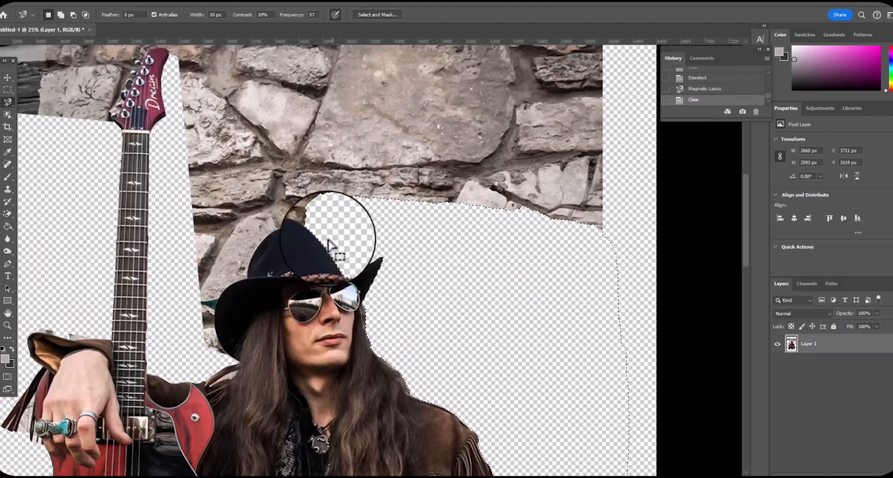
pyautogui.moveTo(328, 243); pyautogui.dragTo(328, 233)
pyautogui.hotkey('ctrl', 'd')
pyautogui.click(317, 229)
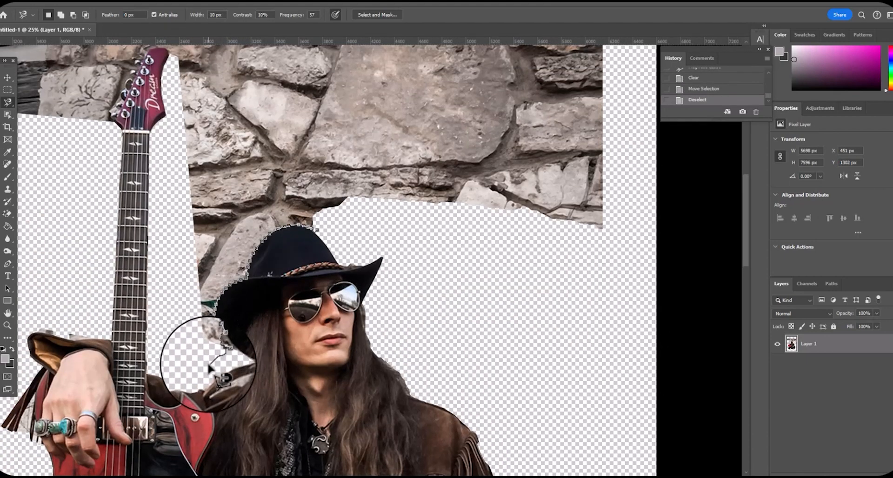
pyautogui.click(316, 229)
pyautogui.press('Delete')
pyautogui.hotkey('ctrl', 'd')
# Clear the small wall remnant under the hat's left brim beside the hair.
pyautogui.click(213, 329)
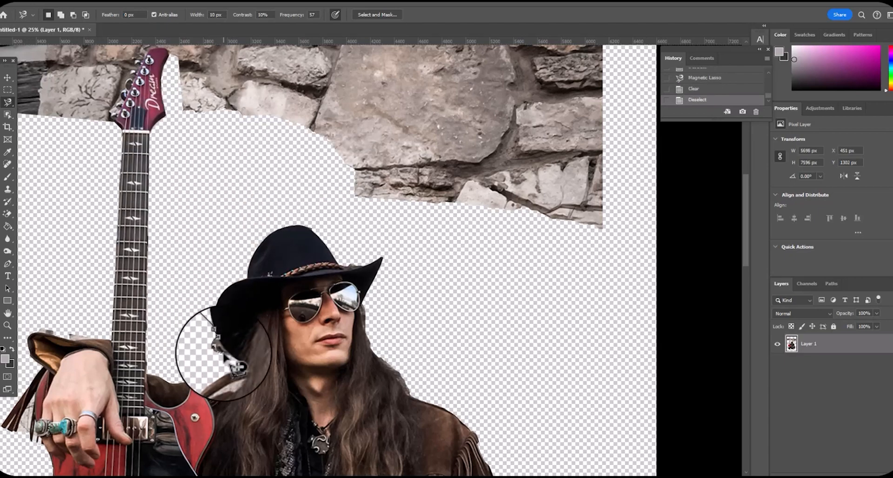
pyautogui.doubleClick(219, 342)
pyautogui.press('Delete')
# Trace the top of the guitar headstock and clear the large stone area above and to its right.
pyautogui.scroll(3, 195, 223)
pyautogui.click(166, 189)
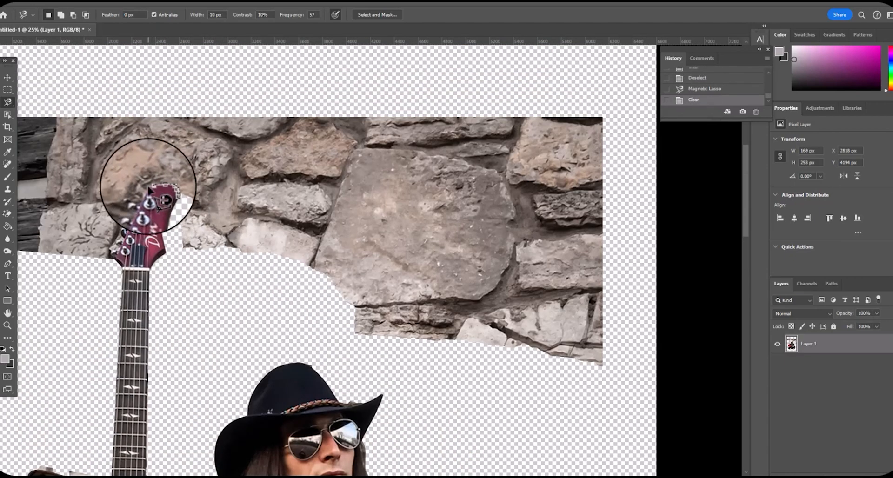
pyautogui.doubleClick(199, 255)
pyautogui.press('Delete')
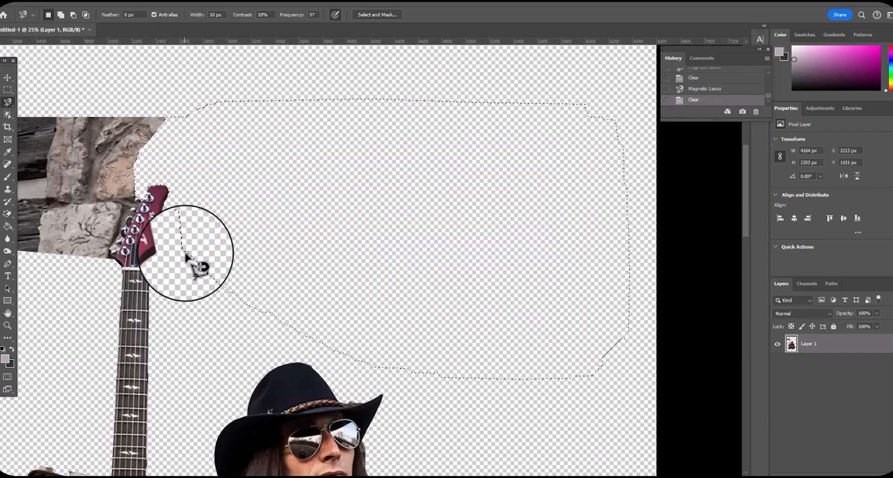
# Trace the tuning pegs on the headstock's left side and clear the remaining wood and stone beside them.
pyautogui.click(142, 175)
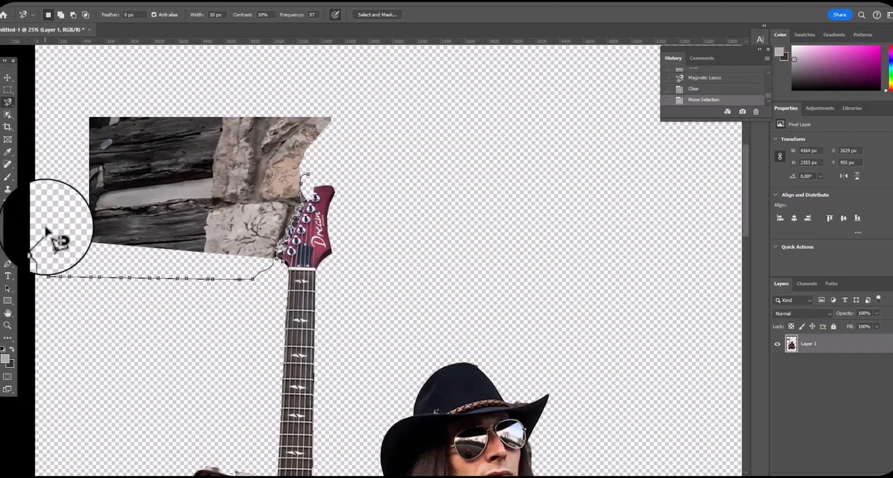
pyautogui.doubleClick(338, 145)
pyautogui.press('Delete')
# Switch to the Polygonal Lasso and clear the leftover background between the hat brim and the shoulder.
pyautogui.scroll(-5, 398, 315)
pyautogui.rightClick(8, 102)
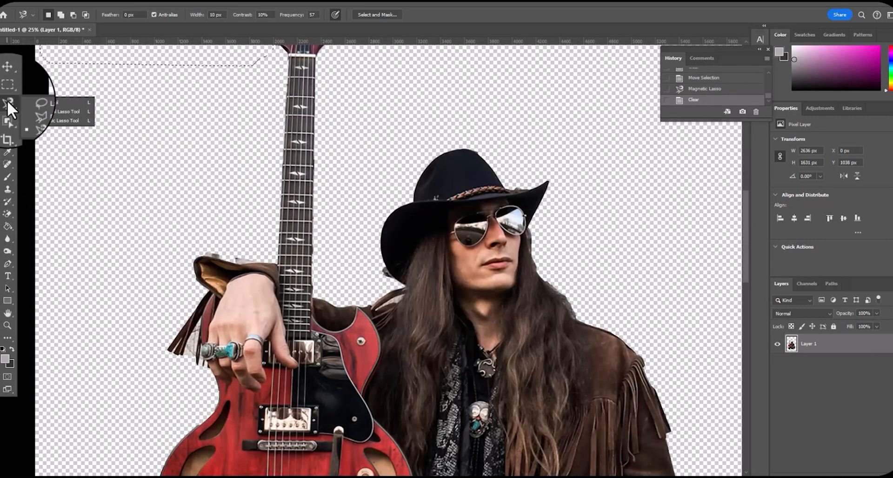
pyautogui.click(43, 112)
pyautogui.click(395, 286)
pyautogui.doubleClick(361, 279)
pyautogui.press('Delete')
# Clear the leftover wall fragments along the top of the jacket cuff and between the fringe and the hand.
pyautogui.scroll(-1, 326, 265)
pyautogui.click(273, 248)
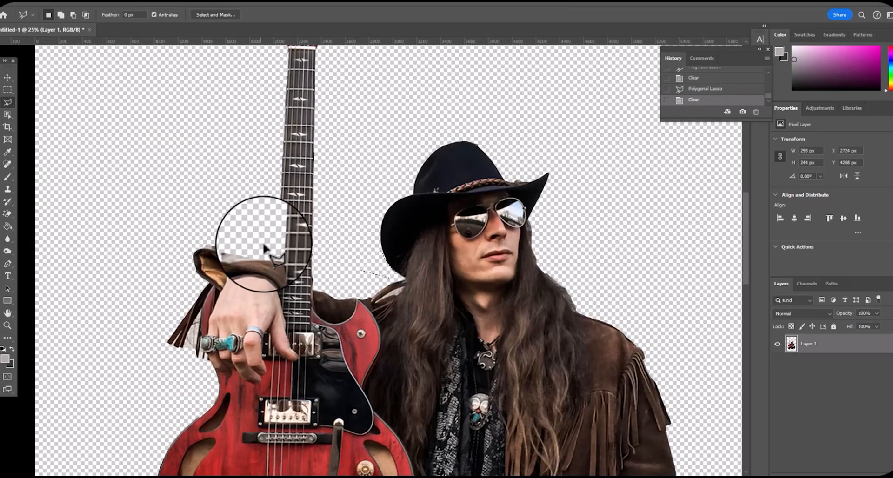
pyautogui.click(252, 255)
pyautogui.click(215, 251)
pyautogui.click(190, 234)
pyautogui.doubleClick(266, 229)
pyautogui.press('Delete')
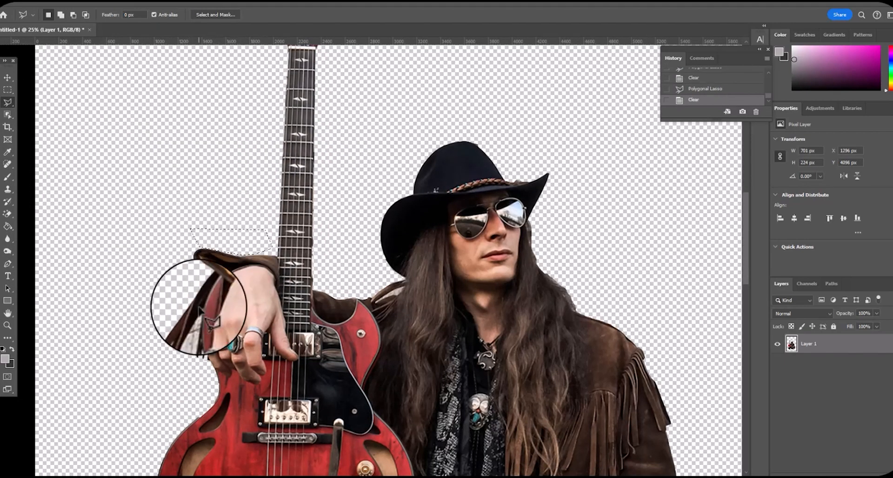
pyautogui.scroll(-3, 199, 298)
pyautogui.click(204, 286)
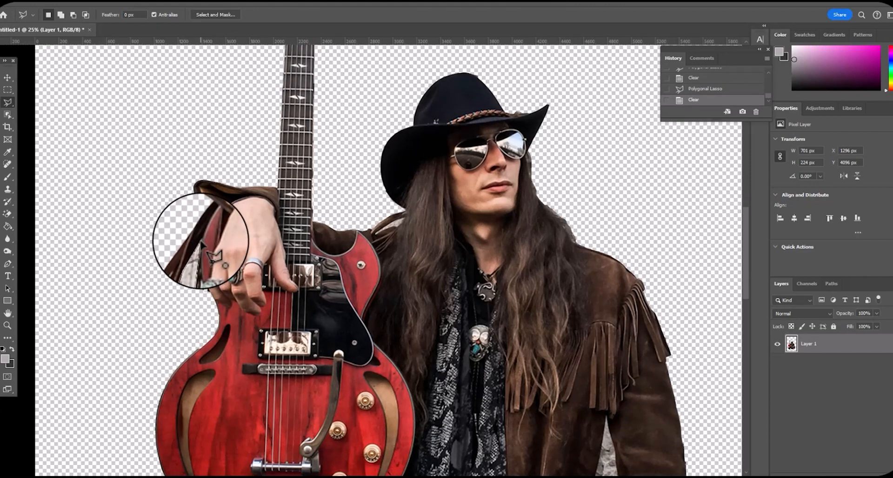
# Clear the wall in the gap between the resting arm and the jacket, and outline leftovers along the sleeve's outer edge.
pyautogui.scroll(-5, 200, 239)
pyautogui.click(607, 228)
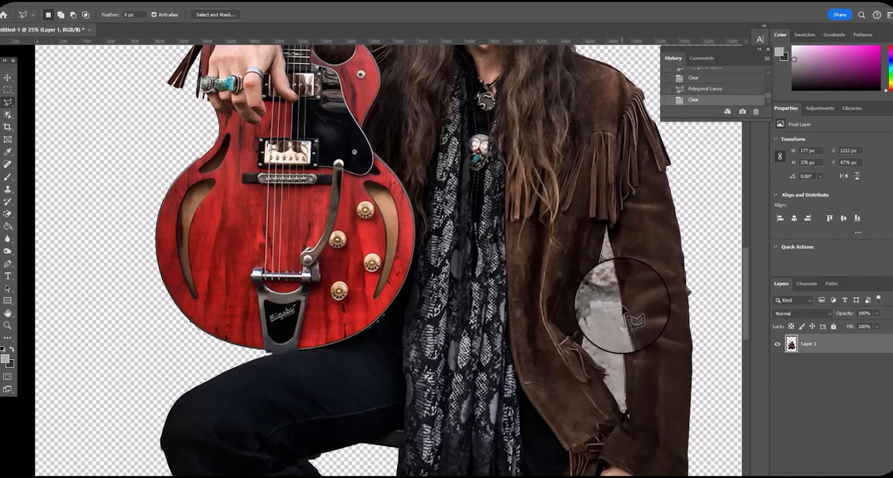
pyautogui.press('Delete')
pyautogui.click(686, 235)
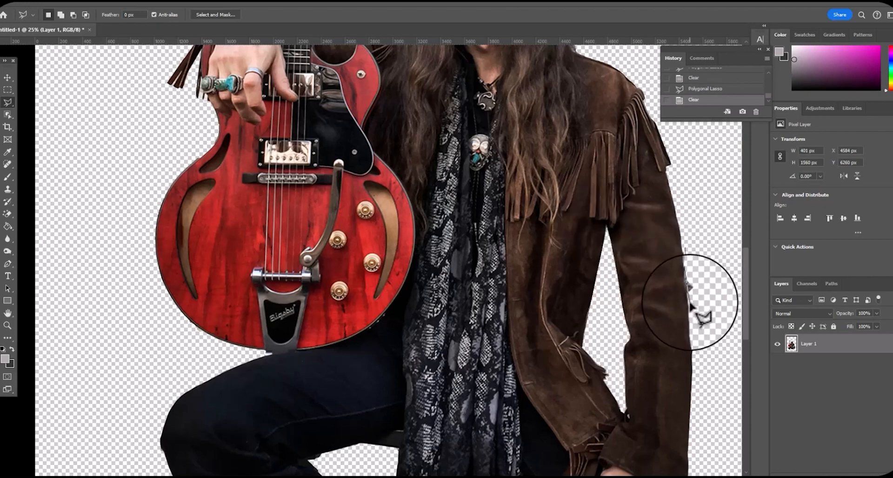
pyautogui.scroll(-3, 702, 284)
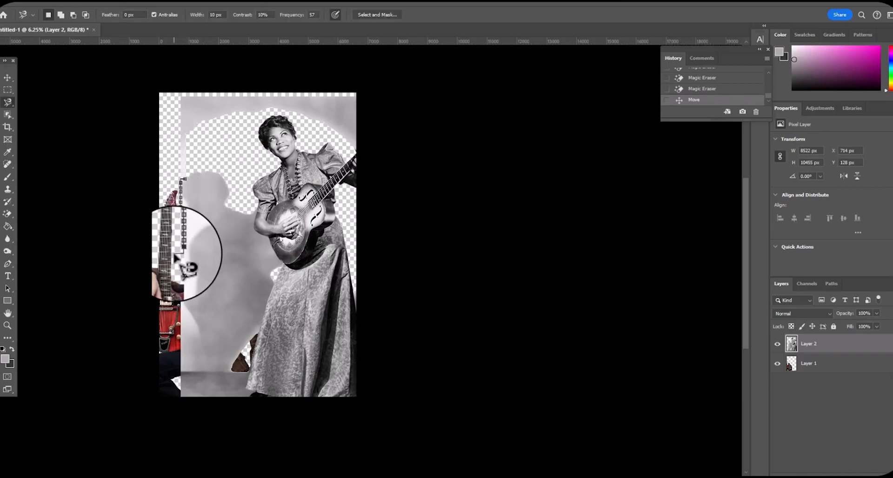
# On the woman's photo layer, outline the backdrop above her with the Polygonal Lasso and clear it.
pyautogui.rightClick(4, 101)
pyautogui.click(39, 115)
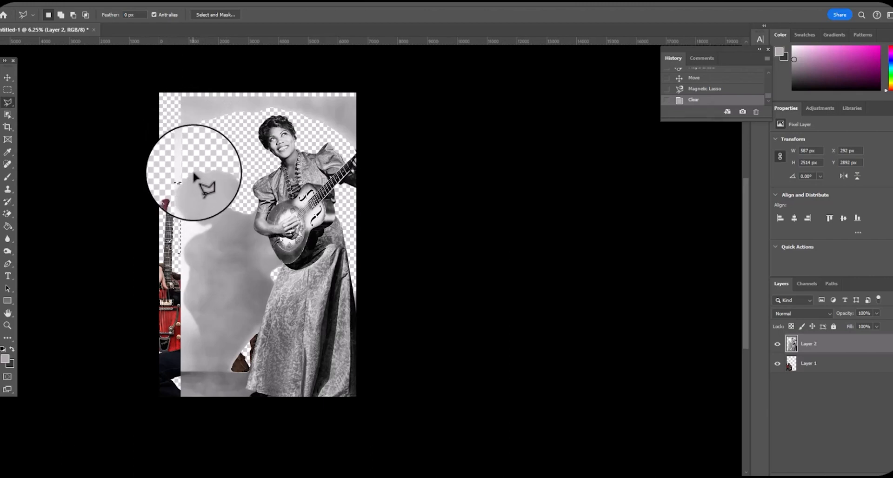
pyautogui.click(380, 153)
pyautogui.click(314, 122)
pyautogui.click(272, 110)
pyautogui.click(239, 125)
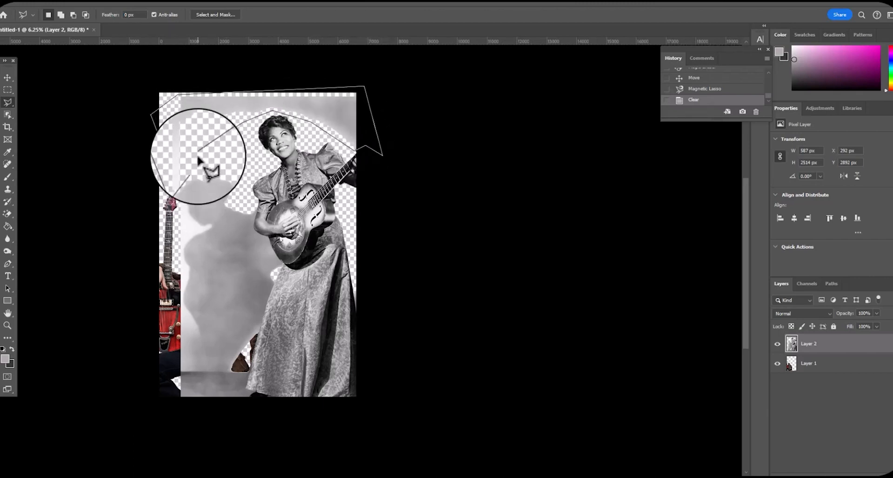
pyautogui.click(195, 166)
pyautogui.press('Delete')
# Select the backdrop left of the woman's shadow with the Polygonal Lasso, clear it and deselect.
pyautogui.scroll(-2, 181, 146)
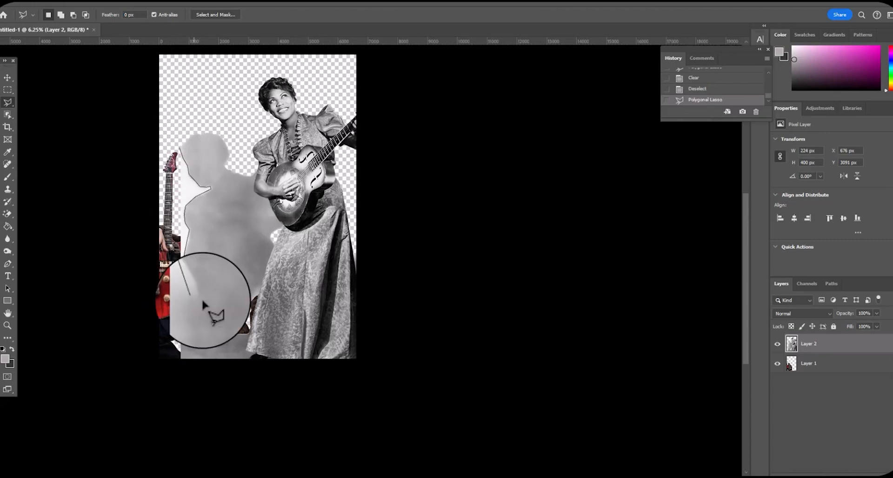
pyautogui.press('Delete')
pyautogui.hotkey('ctrl', 'd')
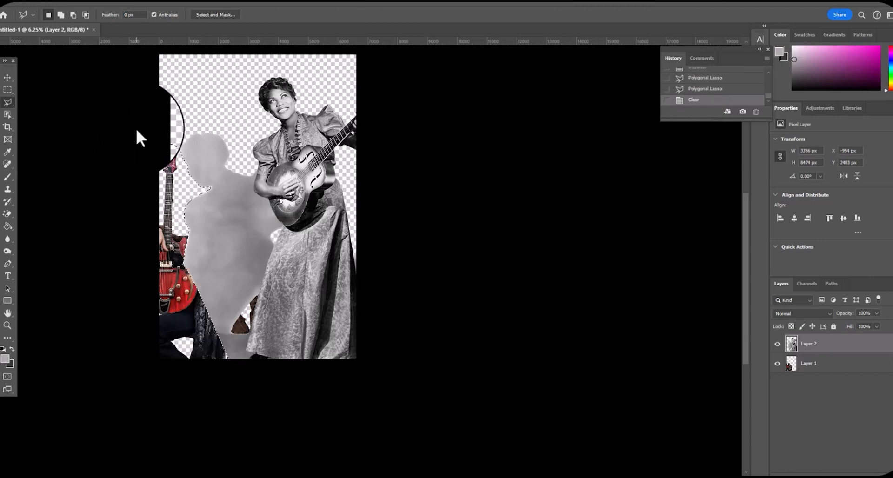
# Move the woman's Layer 2 below Layer 1 in the stacking order.
pyautogui.click(8, 77)
pyautogui.scroll(2, 90, 136)
pyautogui.moveTo(821, 346); pyautogui.dragTo(809, 373)
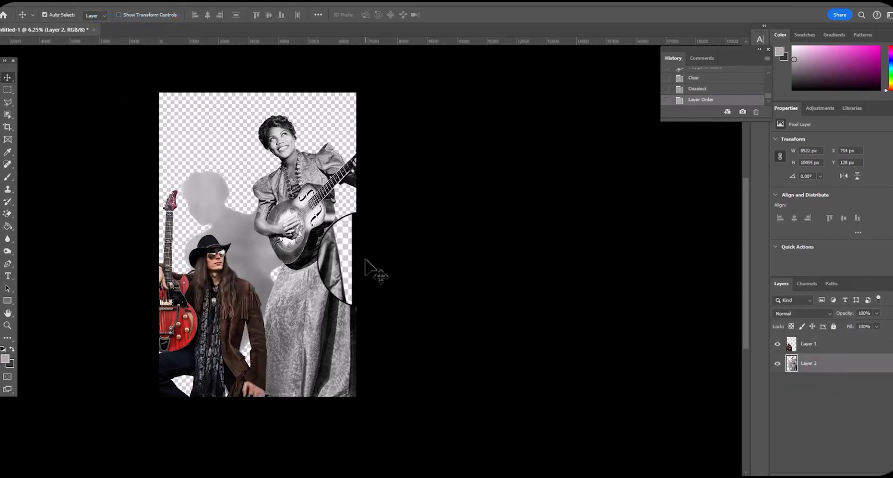
# Shift the woman's partially cut-out image toward the man and delete its layer.
pyautogui.moveTo(297, 175); pyautogui.dragTo(267, 186)
pyautogui.click(796, 368)
pyautogui.press('Delete')
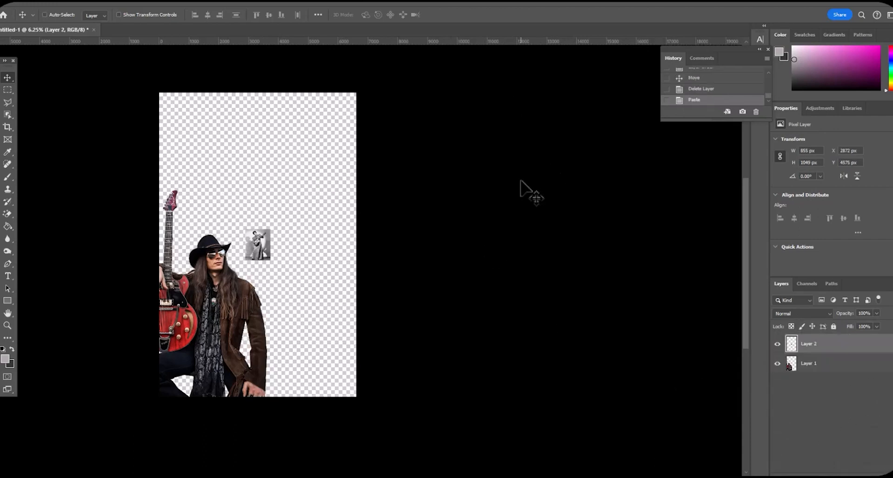
# Enlarge the newly pasted photo of the woman to about 997% with Free Transform so it covers the canvas.
pyautogui.hotkey('ctrl', 't')
pyautogui.moveTo(270, 229); pyautogui.dragTo(320, 80)
pyautogui.moveTo(302, 139); pyautogui.dragTo(291, 124)
pyautogui.moveTo(232, 245); pyautogui.dragTo(141, 358)
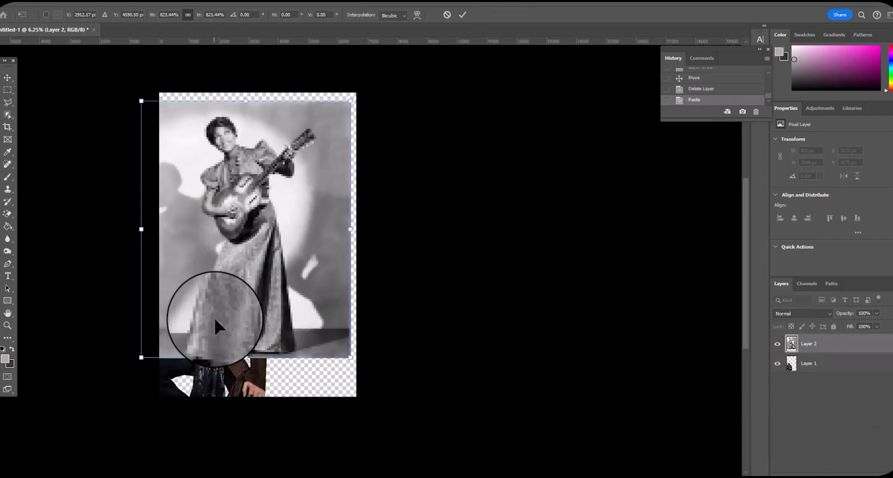
pyautogui.moveTo(232, 299); pyautogui.dragTo(274, 337)
pyautogui.moveTo(181, 142); pyautogui.dragTo(137, 87)
pyautogui.moveTo(193, 160)
pyautogui.mouseDown()
pyautogui.moveTo(226, 170)
pyautogui.moveTo(207, 161)
pyautogui.mouseUp()
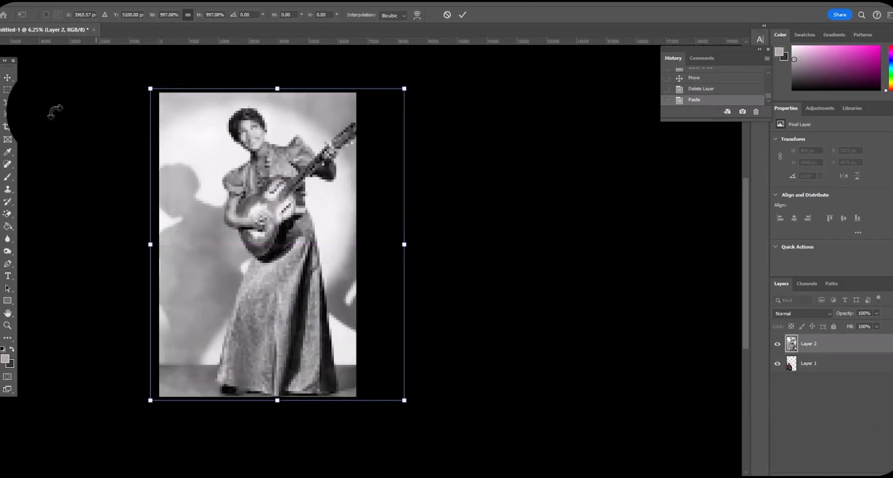
pyautogui.press('Return')
# Move the woman's Layer 2 below Layer 1 and nudge the woman and the man into position.
pyautogui.moveTo(808, 344); pyautogui.dragTo(808, 372)
pyautogui.scroll(1, 315, 343)
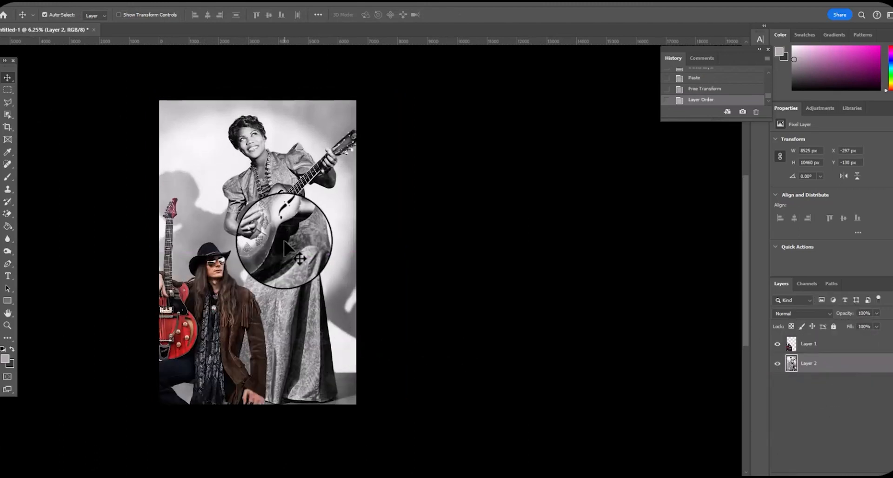
pyautogui.moveTo(285, 249); pyautogui.dragTo(274, 247)
pyautogui.click(210, 304)
pyautogui.moveTo(221, 311); pyautogui.dragTo(222, 308)
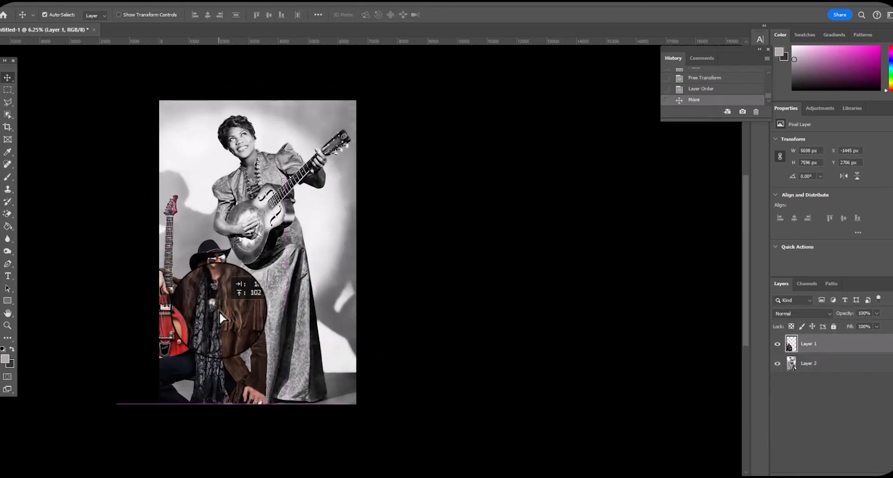
# Erase the bright backdrop areas around the woman on Layer 2 with the Magic Eraser.
pyautogui.click(206, 171)
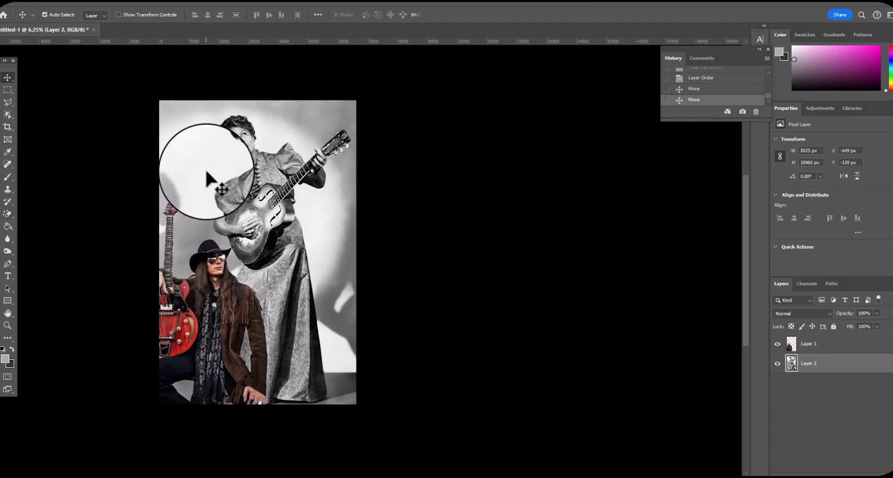
pyautogui.click(164, 180)
pyautogui.click(324, 214)
pyautogui.click(338, 359)
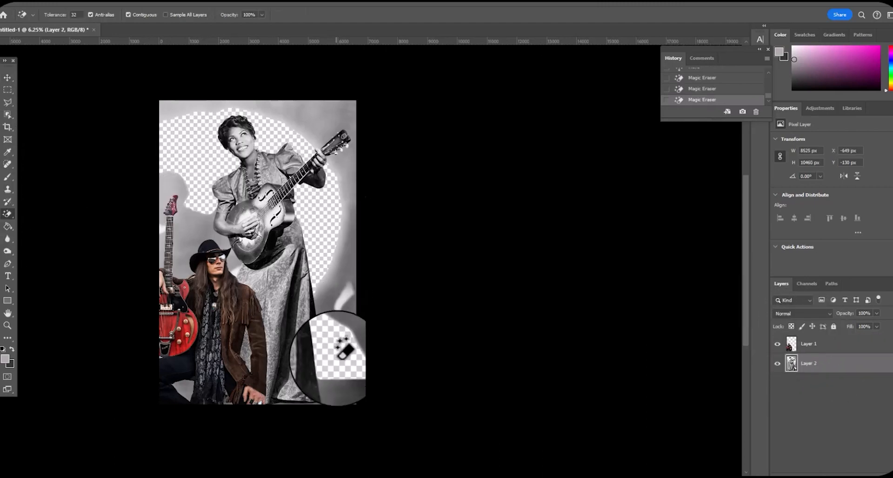
pyautogui.click(345, 302)
# Shift the woman slightly toward the canvas's right edge and Magic Erase the remaining light patches beside the man.
pyautogui.click(8, 77)
pyautogui.moveTo(252, 166); pyautogui.dragTo(259, 168)
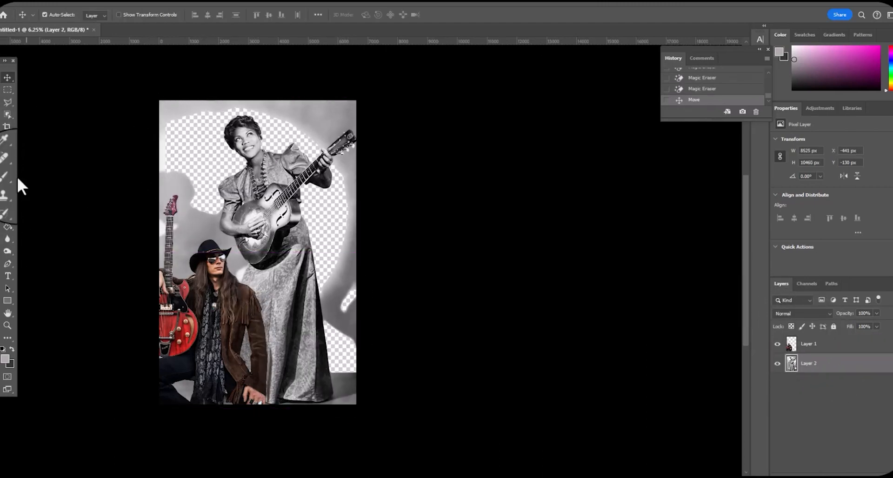
pyautogui.click(7, 214)
pyautogui.click(161, 165)
pyautogui.click(165, 230)
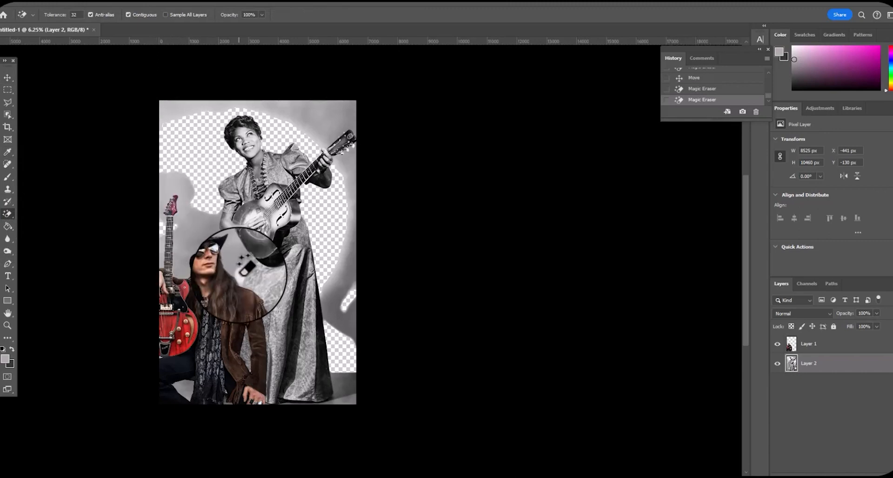
pyautogui.click(241, 275)
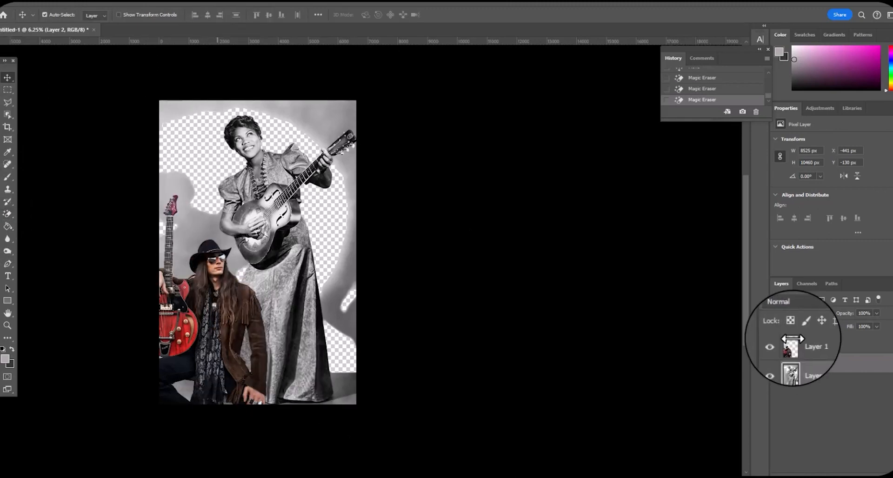
# Rotate the pasted blue music image by 90° and enlarge it with Free Transform to cover the canvas.
pyautogui.hotkey('ctrl', 't')
pyautogui.moveTo(267, 248); pyautogui.dragTo(405, 161)
pyautogui.moveTo(294, 186); pyautogui.dragTo(202, 171)
pyautogui.click(27, 3)
pyautogui.moveTo(51, 228)
pyautogui.click(178, 380)
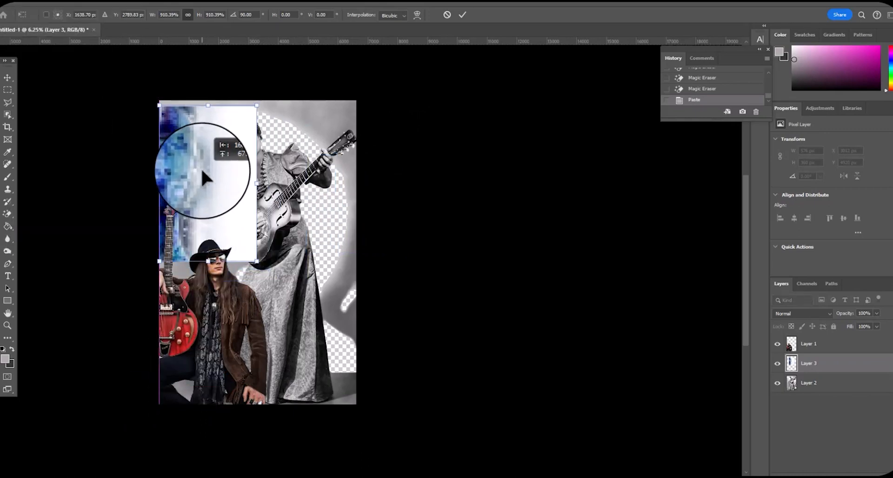
pyautogui.moveTo(259, 259); pyautogui.dragTo(371, 410)
# Place the blue image's Layer 3 below Layer 2 and shift the woman toward the canvas's right edge.
pyautogui.click(7, 78)
pyautogui.moveTo(812, 345); pyautogui.dragTo(833, 386)
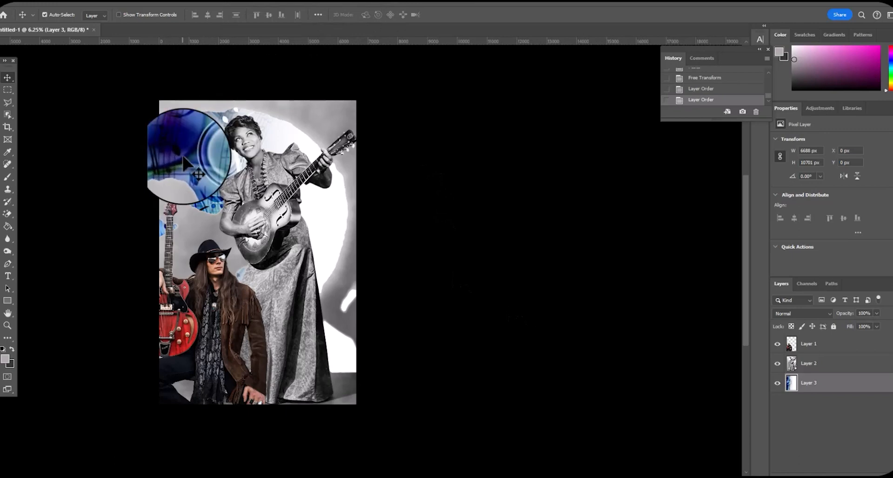
pyautogui.moveTo(306, 123); pyautogui.dragTo(336, 124)
# Magic Erase the backdrop strip at the canvas's left edge, and undo the erase tried above the woman.
pyautogui.click(36, 218)
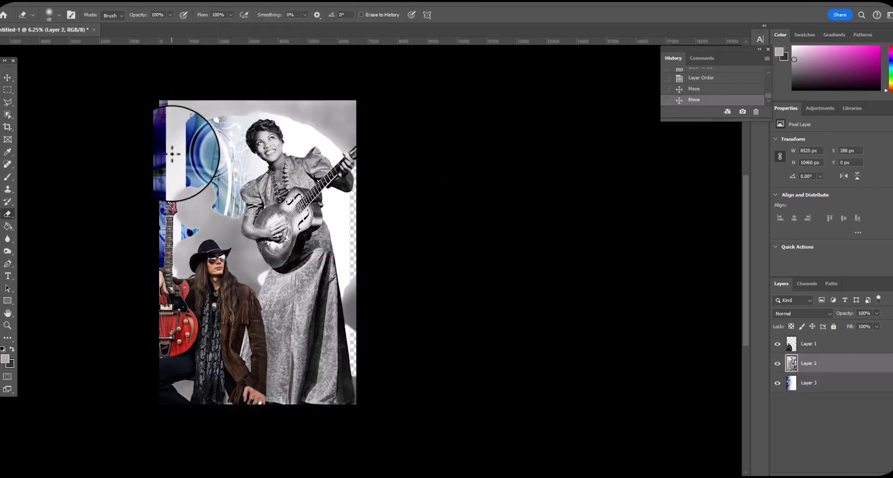
pyautogui.click(171, 159)
pyautogui.click(207, 112)
pyautogui.hotkey('ctrl', 'z')
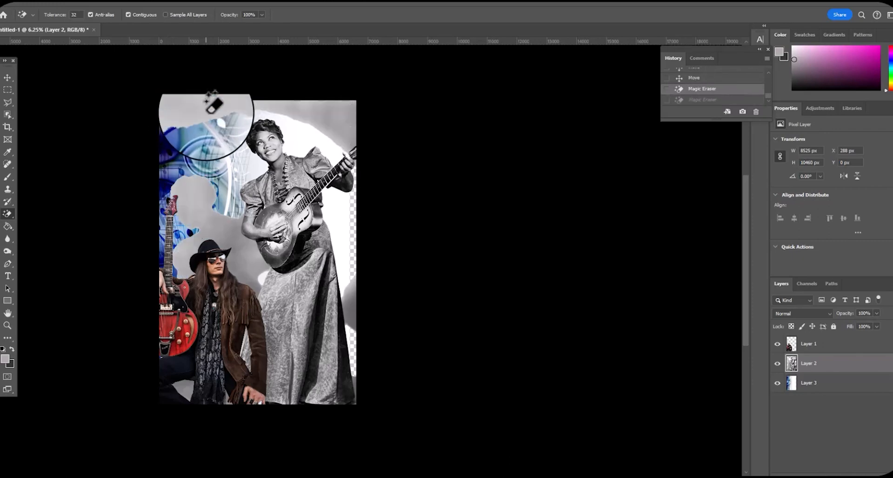
# Outline the backdrop above the woman with the Polygonal Lasso, from the guitar's headstock across to the canvas's left edge.
pyautogui.click(8, 102)
pyautogui.click(360, 132)
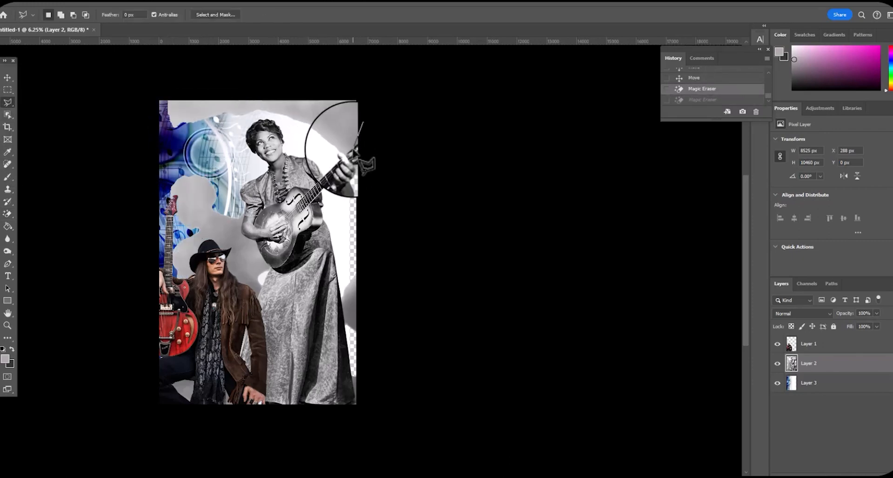
pyautogui.click(336, 151)
pyautogui.click(272, 119)
pyautogui.click(246, 119)
pyautogui.click(168, 148)
pyautogui.click(114, 124)
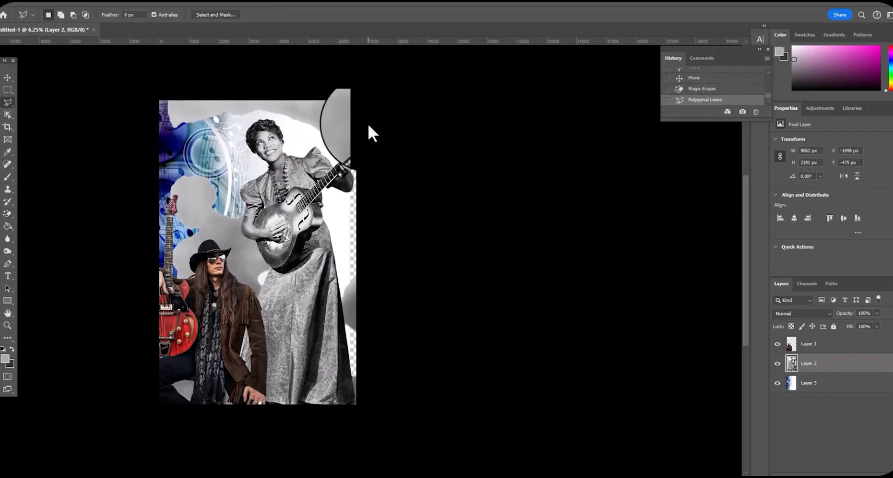
# Erase the backdrop inside the selection above the woman with the Magic Eraser and deselect.
pyautogui.click(7, 214)
pyautogui.click(340, 131)
pyautogui.click(245, 104)
pyautogui.click(179, 117)
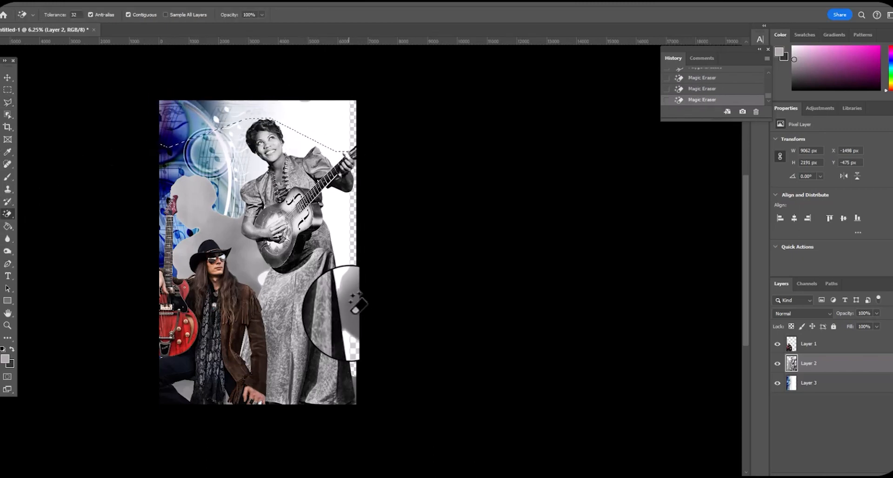
pyautogui.click(100, 3)
pyautogui.click(108, 20)
# Select the grey backdrop beside the right edge of the woman's skirt with the Polygonal Lasso and clear it.
pyautogui.click(350, 308)
pyautogui.hotkey('ctrl', 'z')
pyautogui.click(8, 102)
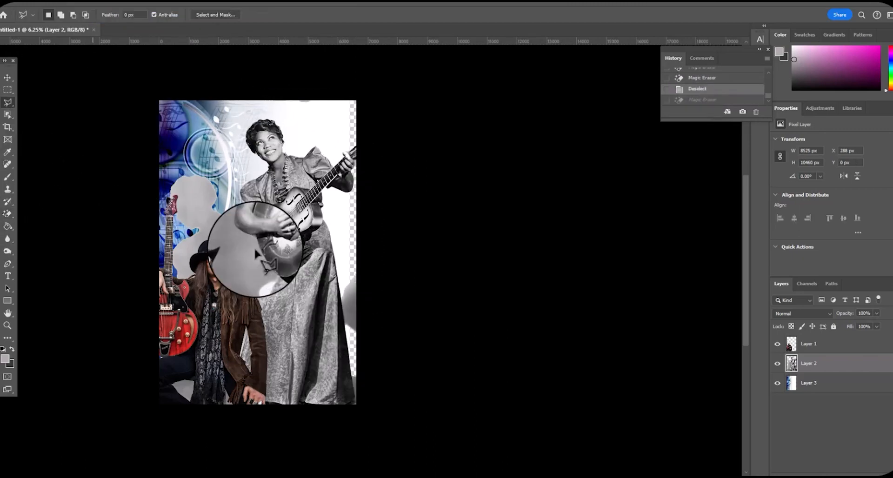
pyautogui.click(339, 285)
pyautogui.click(349, 349)
pyautogui.click(361, 363)
pyautogui.click(407, 238)
pyautogui.doubleClick(343, 254)
pyautogui.press('Delete')
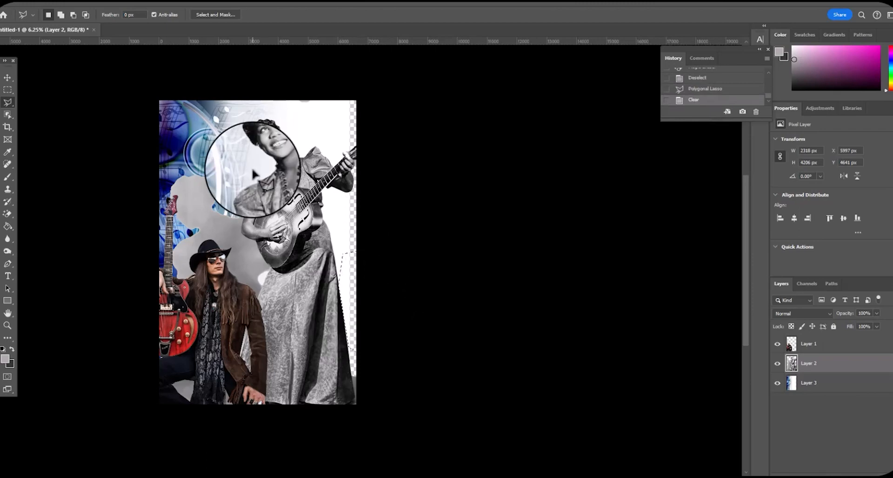
pyautogui.click(824, 384)
pyautogui.hotkey('ctrl', 't')
pyautogui.click(100, 3)
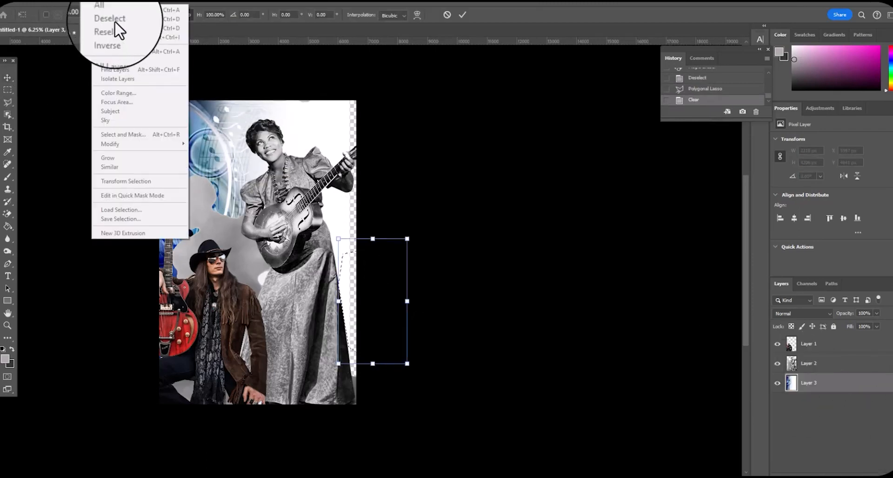
pyautogui.click(110, 18)
pyautogui.click(119, 3)
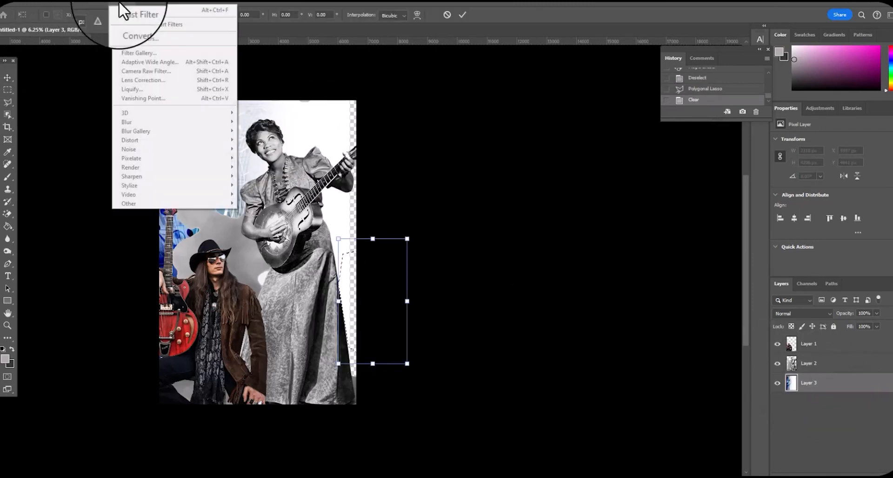
pyautogui.click(49, 144)
# Deselect and enlarge the blue music background on Layer 3 to about 7608 × 12173 px to fill the canvas.
pyautogui.click(100, 2)
pyautogui.click(110, 18)
pyautogui.click(803, 363)
pyautogui.click(315, 125)
pyautogui.hotkey('ctrl', 't')
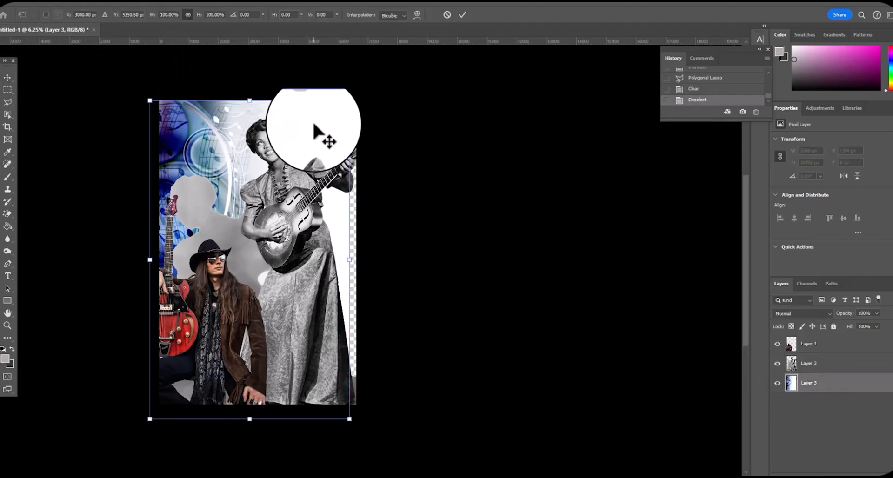
pyautogui.moveTo(354, 100); pyautogui.dragTo(367, 74)
pyautogui.moveTo(322, 122); pyautogui.dragTo(339, 143)
pyautogui.moveTo(168, 91); pyautogui.dragTo(146, 82)
pyautogui.press('Return')
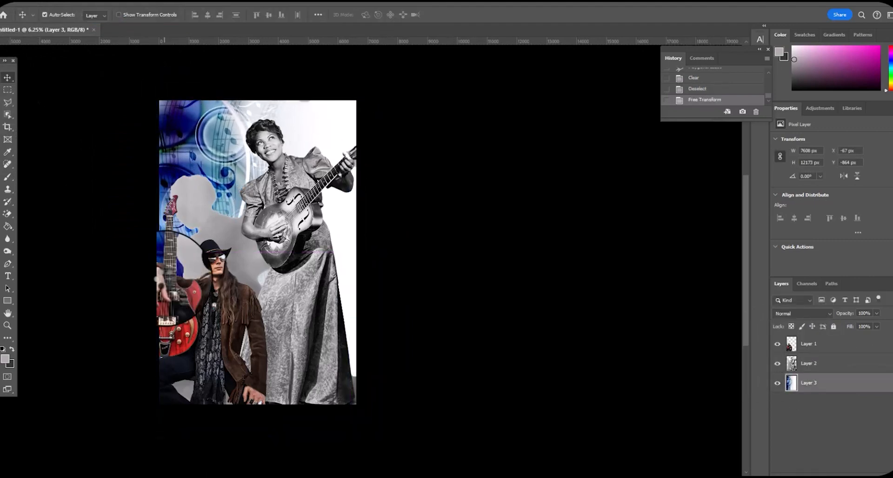
# Paste the brown texture image and place its layer directly below Layer 1.
pyautogui.click(8, 214)
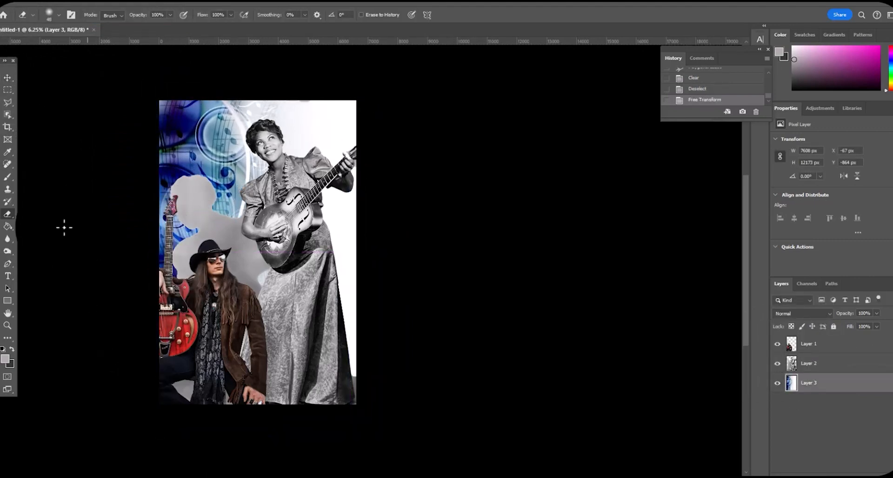
pyautogui.press('v')
pyautogui.press('z')
pyautogui.click(516, 300)
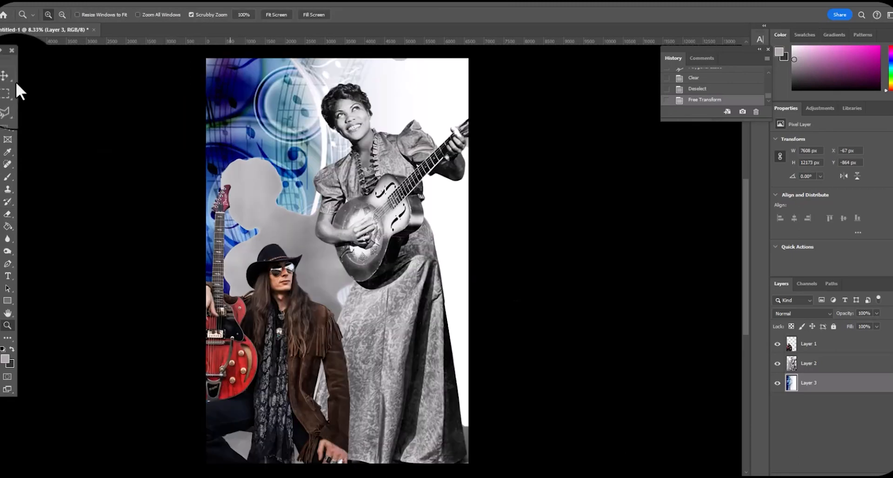
pyautogui.hotkey('ctrl', 'v')
pyautogui.moveTo(822, 383); pyautogui.dragTo(812, 349)
# Rotate the brown texture 90° clockwise and enlarge it with Free Transform to about 6667 × 11908 px.
pyautogui.click(27, 4)
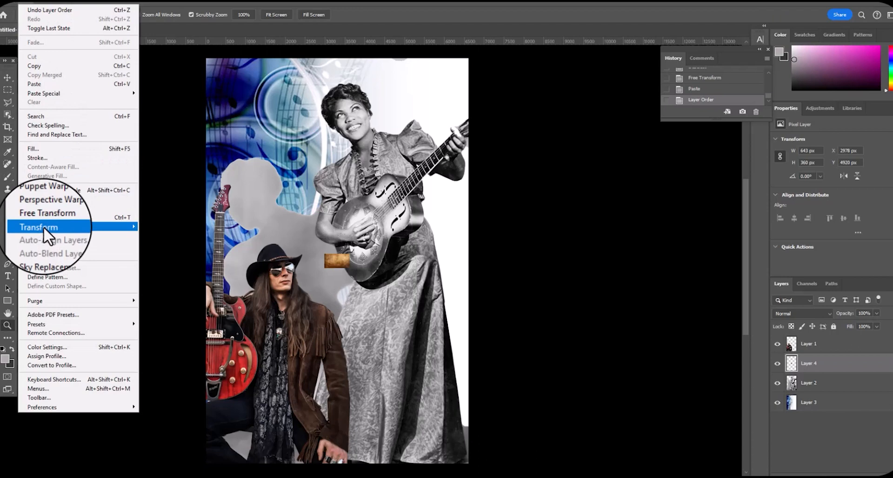
pyautogui.moveTo(42, 227)
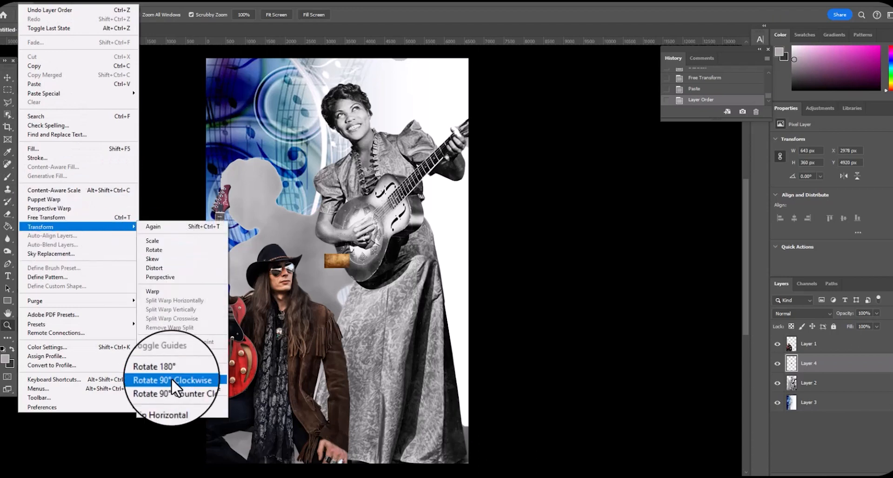
pyautogui.click(171, 378)
pyautogui.hotkey('ctrl', 't')
pyautogui.moveTo(345, 248); pyautogui.dragTo(451, 56)
pyautogui.moveTo(405, 145); pyautogui.dragTo(421, 147)
pyautogui.moveTo(347, 166); pyautogui.dragTo(206, 217)
pyautogui.scroll(-1, 375, 279)
pyautogui.moveTo(375, 262); pyautogui.dragTo(376, 321)
pyautogui.scroll(2, 346, 277)
pyautogui.click(7, 77)
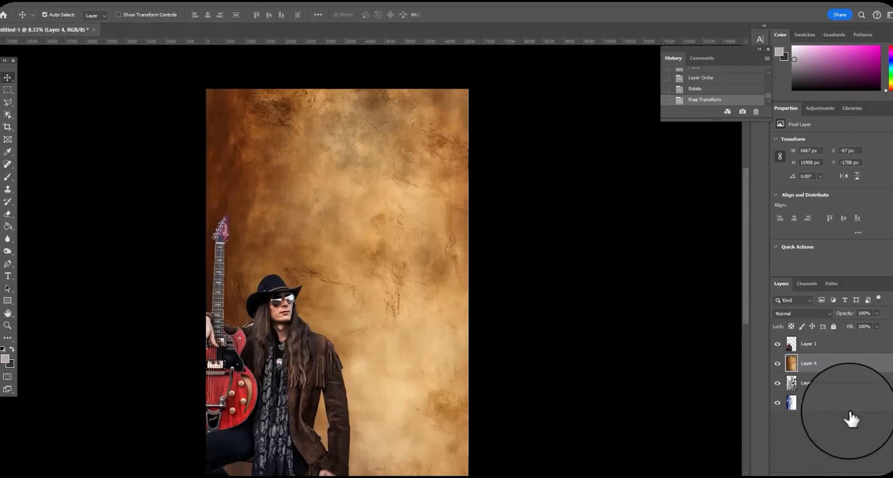
# Place the brown texture layer beneath the woman's Layer 2 and shift the texture downward over the canvas.
pyautogui.moveTo(852, 419); pyautogui.dragTo(813, 389)
pyautogui.click(283, 114)
# Erase the leftover white remnant above the woman on Layer 2 with a 180 px Eraser brush.
pyautogui.click(8, 214)
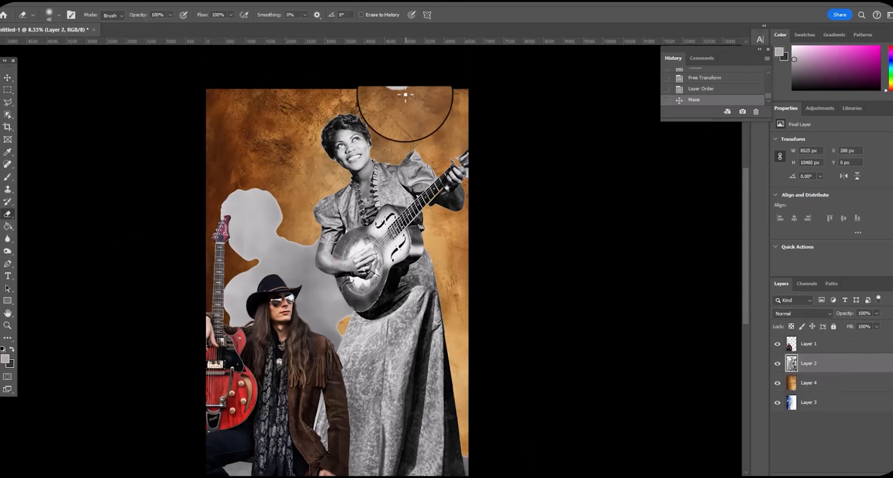
pyautogui.click(59, 14)
pyautogui.press('Return')
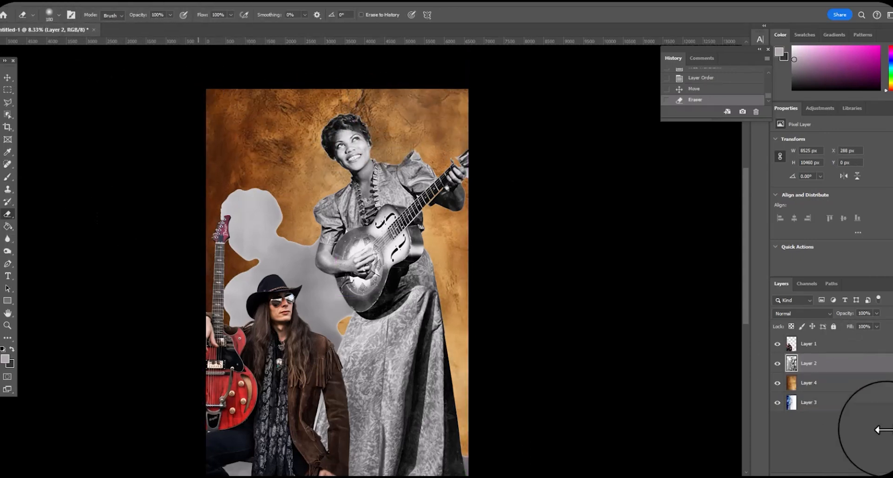
# Set the blending mode of the brown texture's Layer 4 to Multiply.
pyautogui.rightClick(833, 385)
pyautogui.click(798, 313)
pyautogui.click(787, 257)
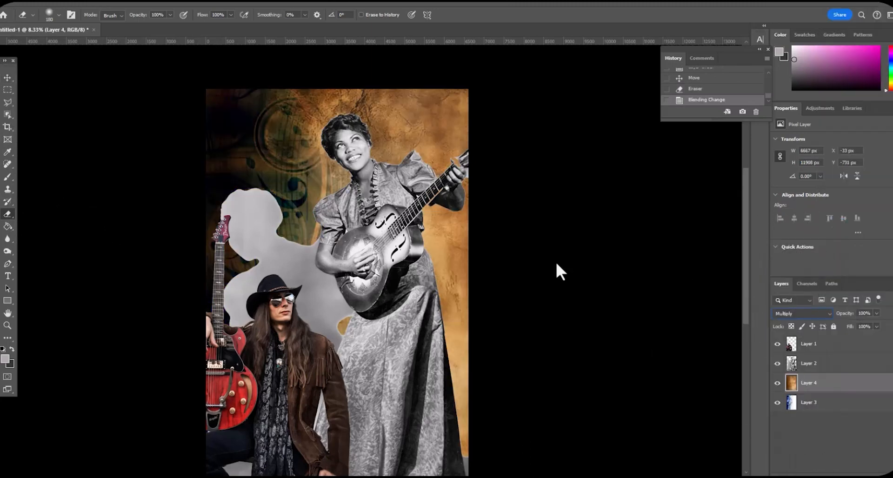
# Hide Layer 1 and set the Eraser to about 2165 px, 34% hardness, 12% opacity and 18% flow, undoing a test dab.
pyautogui.click(777, 344)
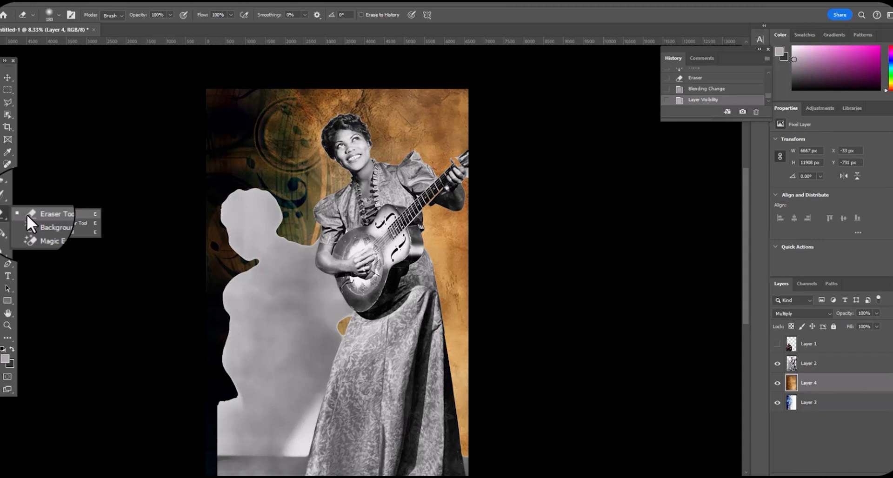
pyautogui.click(33, 238)
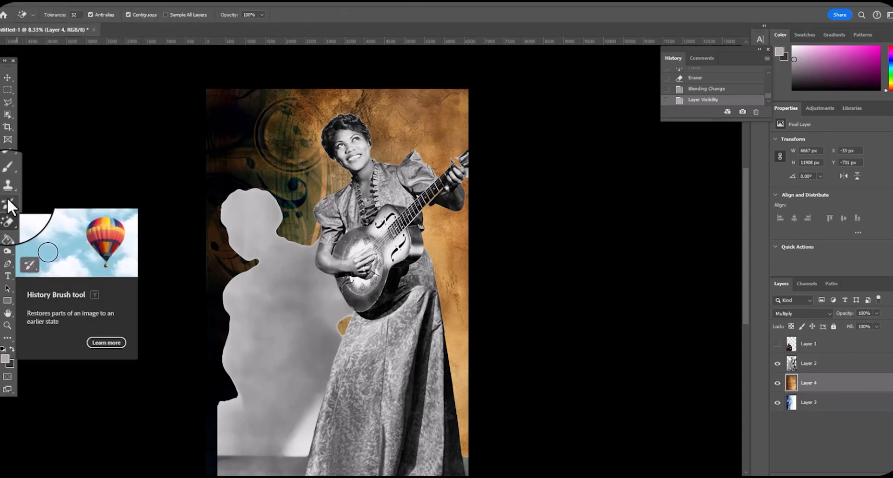
pyautogui.rightClick(6, 214)
pyautogui.click(33, 214)
pyautogui.click(58, 15)
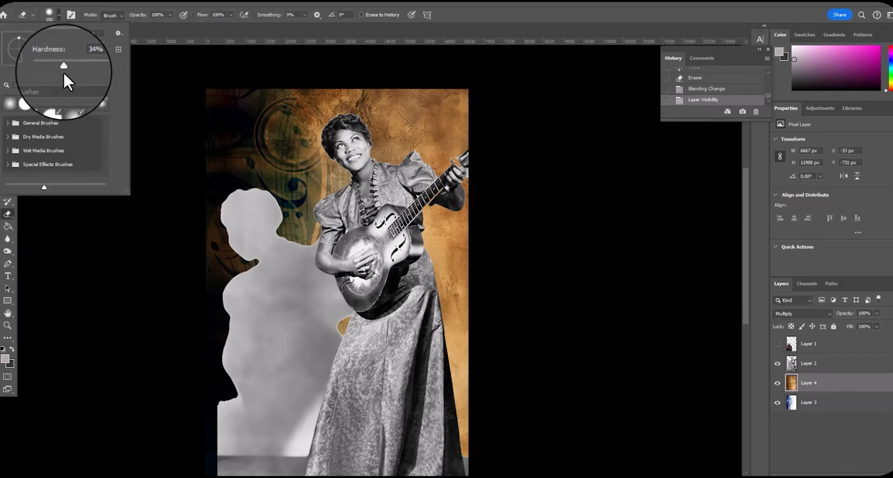
pyautogui.moveTo(170, 15); pyautogui.dragTo(141, 26)
pyautogui.click(58, 14)
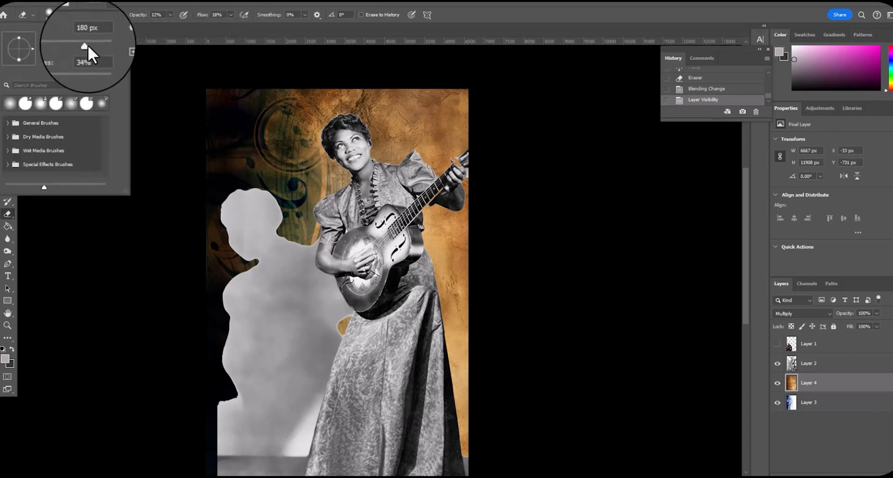
pyautogui.moveTo(88, 44); pyautogui.dragTo(102, 45)
pyautogui.click(251, 219)
pyautogui.hotkey('ctrl', 'z')
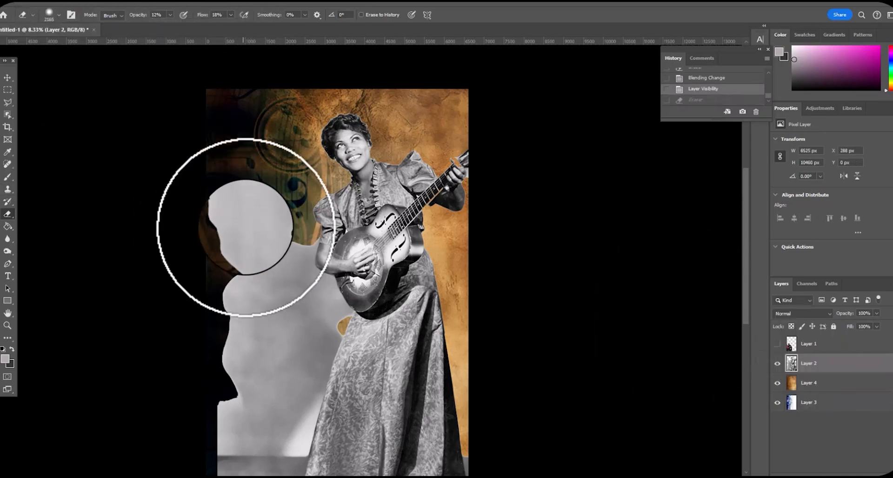
# Fade the grey and black backdrop beside the woman on Layer 2 with soft, low-opacity Eraser strokes.
pyautogui.moveTo(245, 227)
pyautogui.mouseDown()
pyautogui.moveTo(254, 320)
pyautogui.moveTo(277, 273)
pyautogui.moveTo(277, 244)
pyautogui.moveTo(299, 307)
pyautogui.mouseUp()
pyautogui.moveTo(230, 446); pyautogui.dragTo(221, 438)
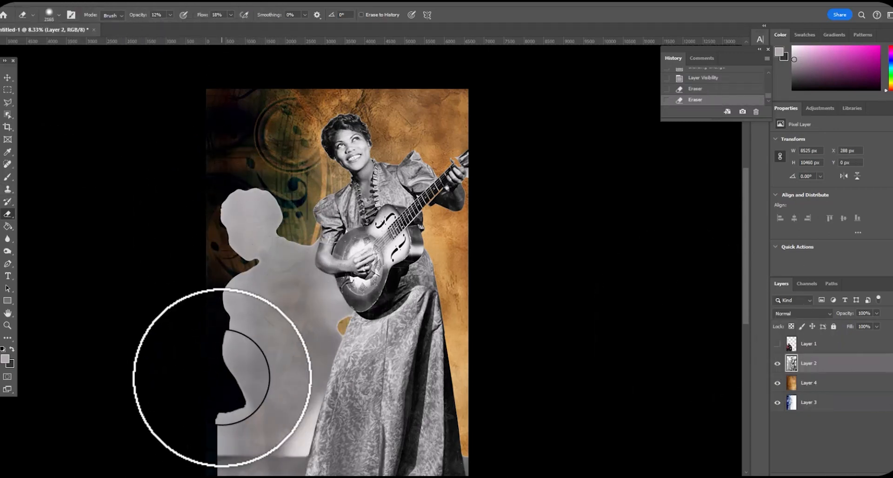
pyautogui.moveTo(240, 196); pyautogui.dragTo(271, 309)
pyautogui.click(284, 310)
pyautogui.moveTo(214, 334)
pyautogui.mouseDown()
pyautogui.moveTo(263, 223)
pyautogui.moveTo(274, 248)
pyautogui.moveTo(232, 247)
pyautogui.moveTo(241, 226)
pyautogui.moveTo(233, 367)
pyautogui.moveTo(251, 354)
pyautogui.moveTo(214, 449)
pyautogui.moveTo(235, 392)
pyautogui.moveTo(231, 451)
pyautogui.moveTo(264, 428)
pyautogui.moveTo(267, 449)
pyautogui.mouseUp()
# Nudge the woman's Layer 2 to the right until its X position is 672 px.
pyautogui.press('Right')
pyautogui.press('Right')
pyautogui.press('Right')
pyautogui.press('Right')
pyautogui.press('Right')
pyautogui.press('Right')
pyautogui.press('Right')
pyautogui.press('Right')
pyautogui.press('Right')
pyautogui.press('Right')
pyautogui.press('Right')
pyautogui.press('Right')
pyautogui.press('Right')
pyautogui.press('Right')
pyautogui.press('Right')
pyautogui.press('Right')
pyautogui.press('Right')
pyautogui.press('Right')
pyautogui.press('Right')
pyautogui.press('Right')
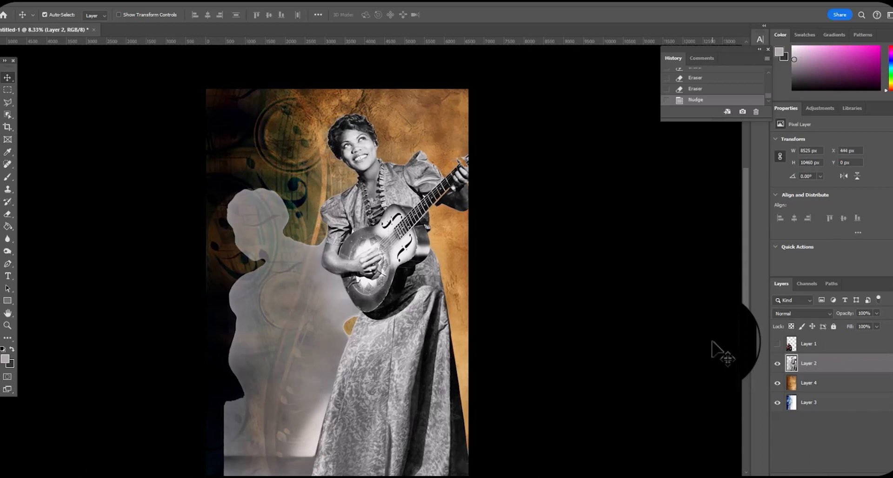
# Fade the remaining backdrop on Layer 2 further with light Eraser dabs and show Layer 1 again.
pyautogui.click(8, 216)
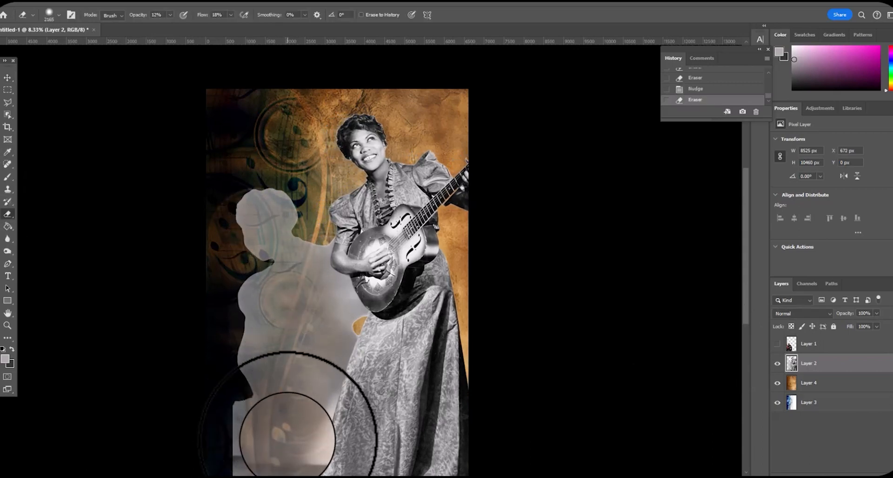
pyautogui.click(778, 344)
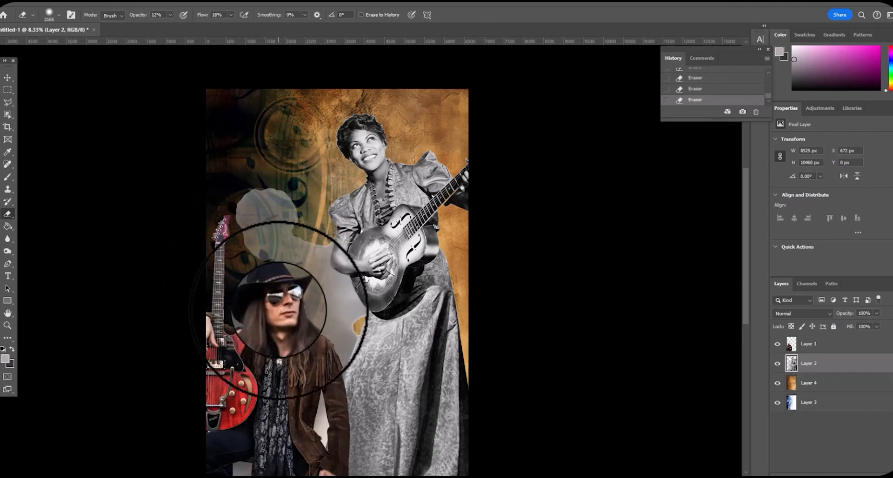
pyautogui.click(301, 112)
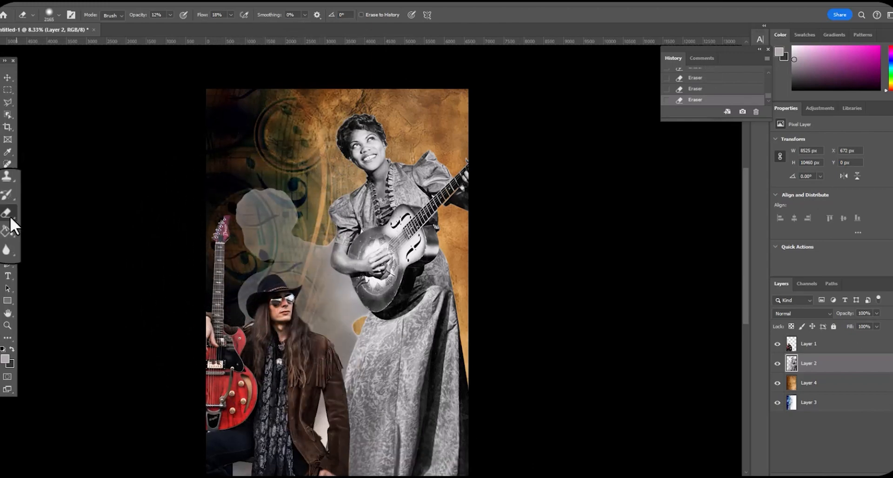
pyautogui.click(7, 273)
pyautogui.moveTo(233, 101); pyautogui.dragTo(329, 209)
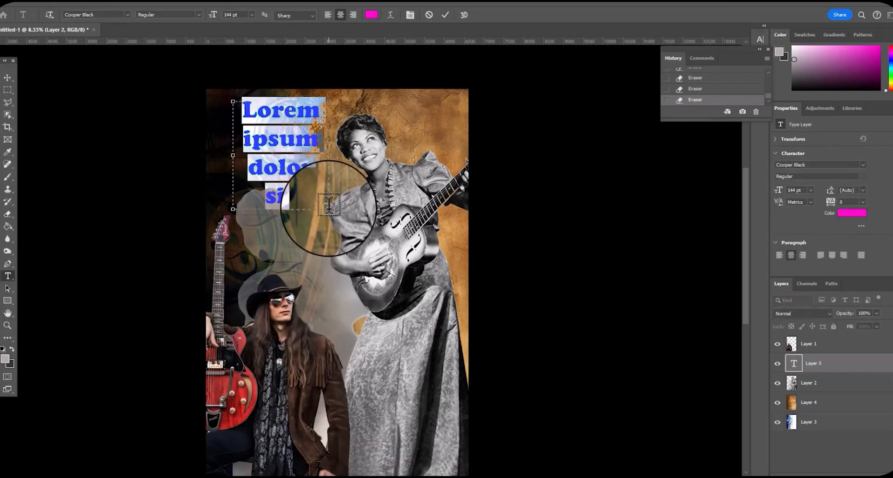
pyautogui.click(7, 77)
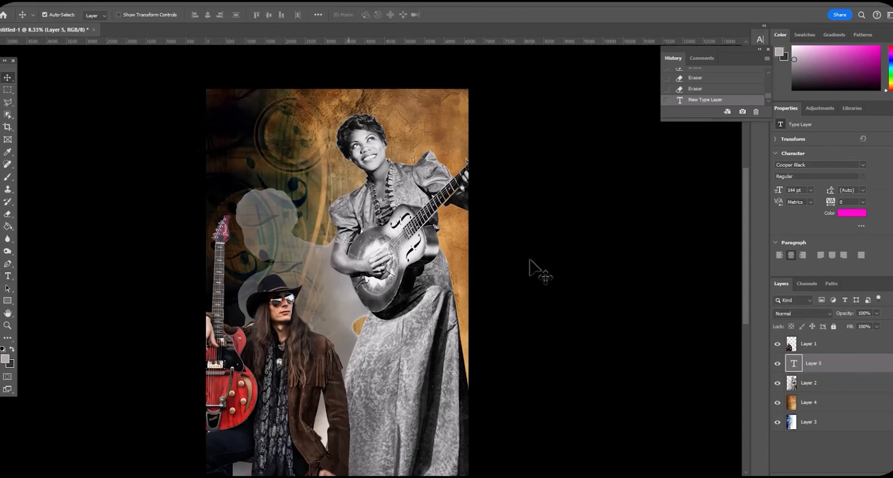
# Add a "Delta Blues" text box in magenta Cooper Black at 144 pt in the canvas's upper-left area.
pyautogui.press('t')
pyautogui.moveTo(204, 98); pyautogui.dragTo(326, 178)
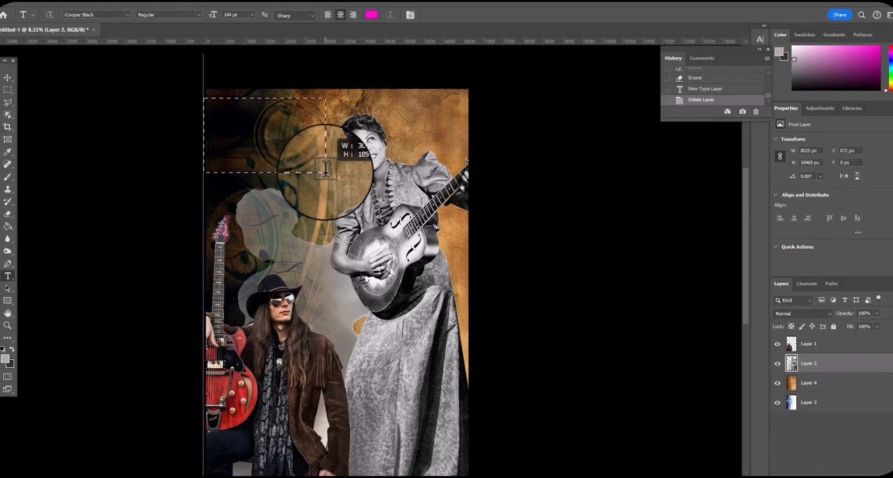
pyautogui.write('Delta Blues')
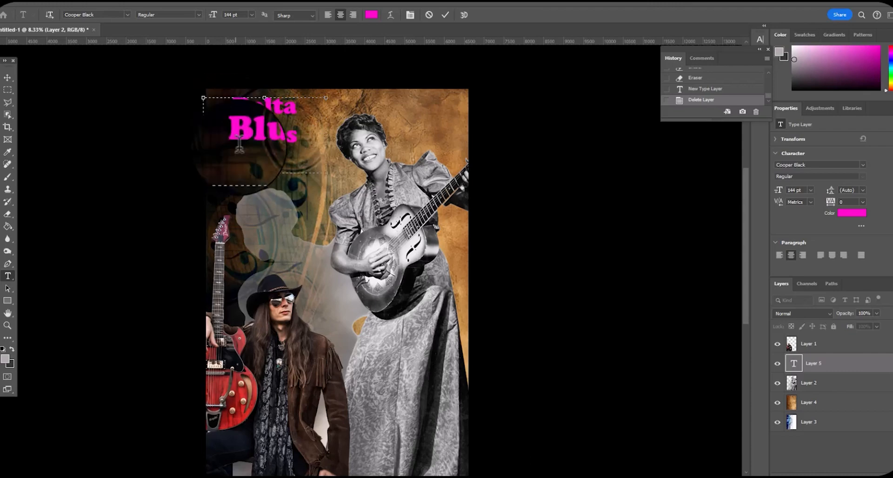
pyautogui.moveTo(264, 174); pyautogui.dragTo(262, 167)
pyautogui.moveTo(203, 131); pyautogui.dragTo(247, 130)
pyautogui.click(7, 78)
pyautogui.moveTo(282, 108); pyautogui.dragTo(255, 114)
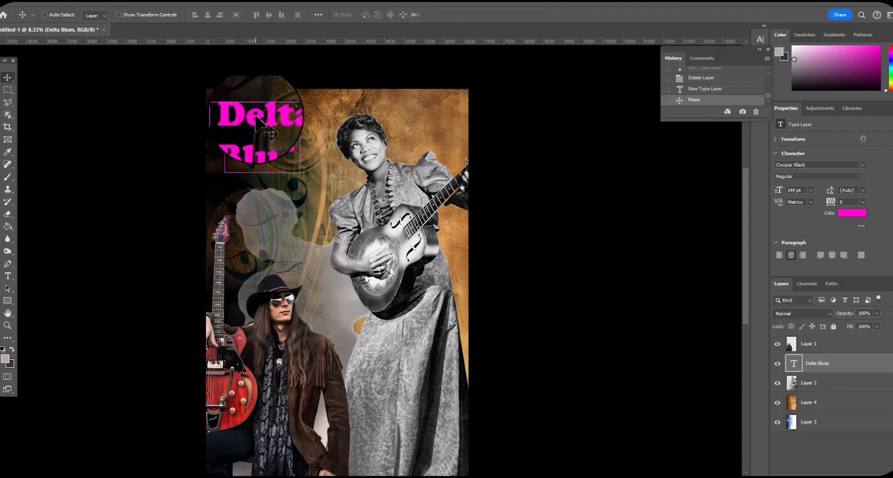
# Enlarge the "Delta Blues" title to about 256 pt and position it in the space beside the woman's head.
pyautogui.hotkey('ctrl', 't')
pyautogui.moveTo(302, 173); pyautogui.dragTo(357, 229)
pyautogui.moveTo(262, 124); pyautogui.dragTo(240, 124)
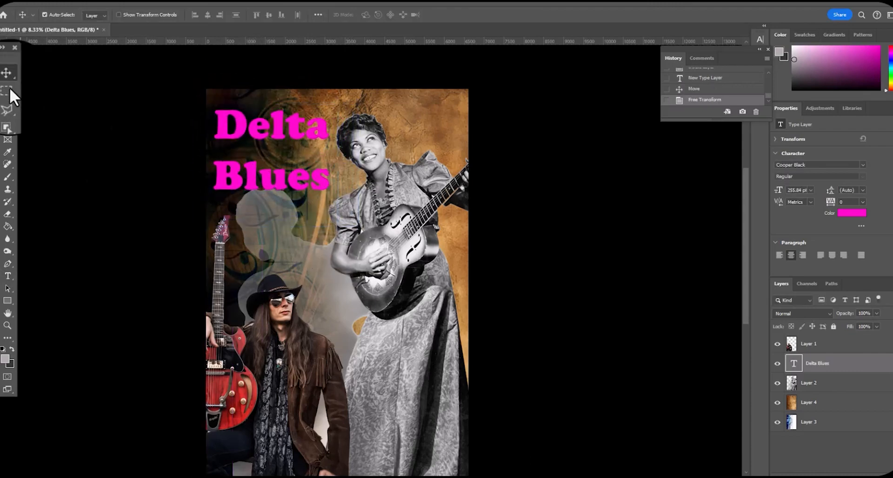
pyautogui.press('Return')
# Paste the colourful musical-instruments artwork and fit it over the title at about 3100 × 2680 px.
pyautogui.hotkey('ctrl', 'v')
pyautogui.moveTo(329, 281); pyautogui.dragTo(355, 203)
pyautogui.hotkey('ctrl', 't')
pyautogui.moveTo(274, 167); pyautogui.dragTo(270, 156)
pyautogui.click(7, 77)
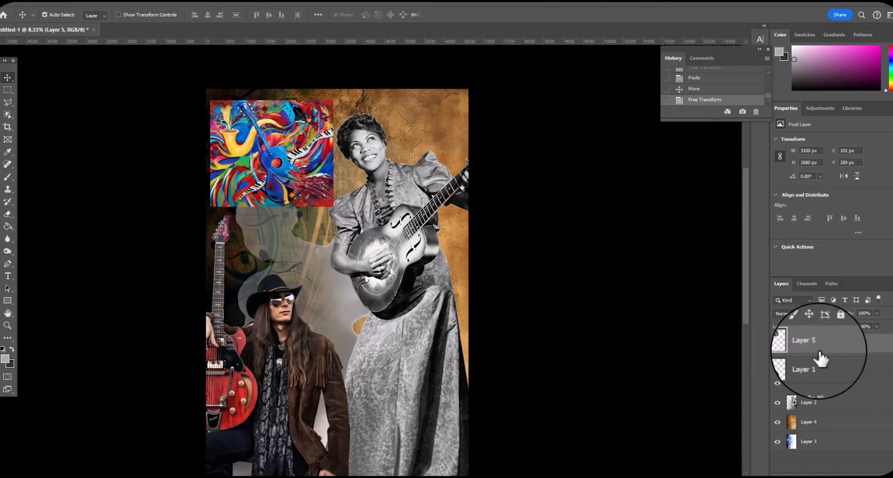
pyautogui.rightClick(821, 359)
pyautogui.click(786, 347)
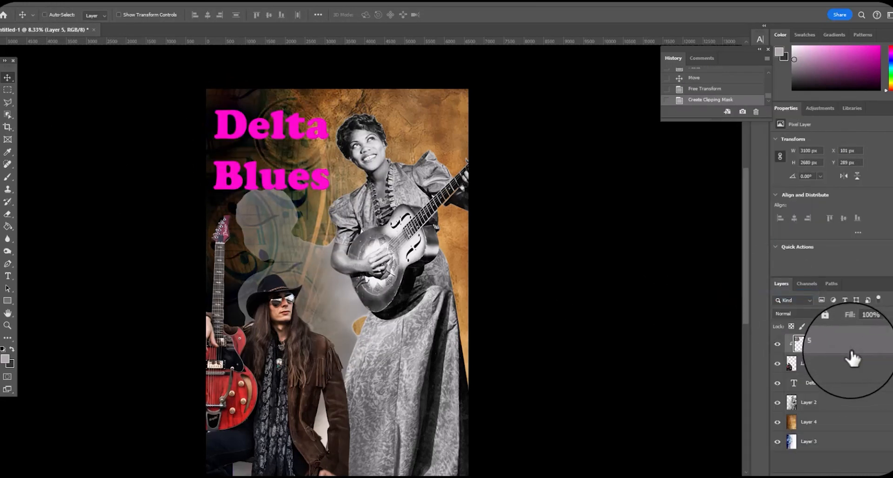
pyautogui.hotkey('ctrl', 'z')
# Move the Delta Blues text layer directly beneath Layer 5 and clip the artwork to the text.
pyautogui.moveTo(851, 379); pyautogui.dragTo(837, 353)
pyautogui.rightClick(846, 345)
pyautogui.click(791, 307)
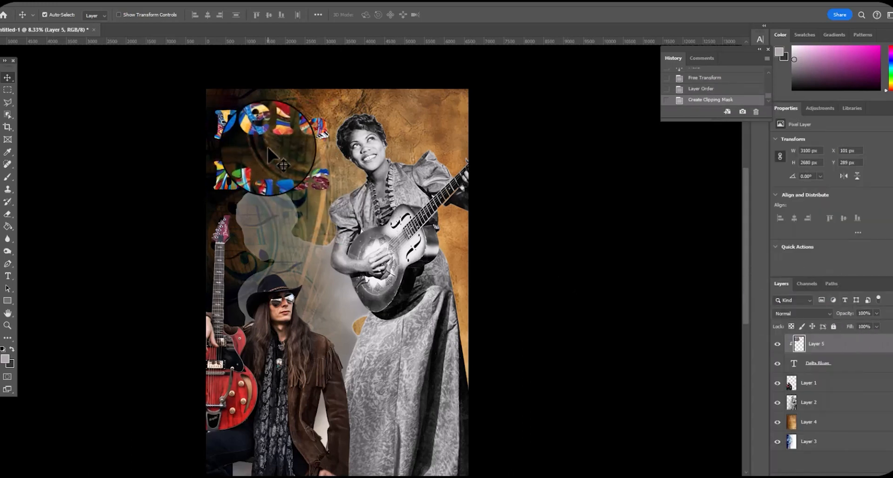
# Link Layer 5 with the Delta Blues text layer and scale both up to about 131%.
pyautogui.hotkey('ctrl', 't')
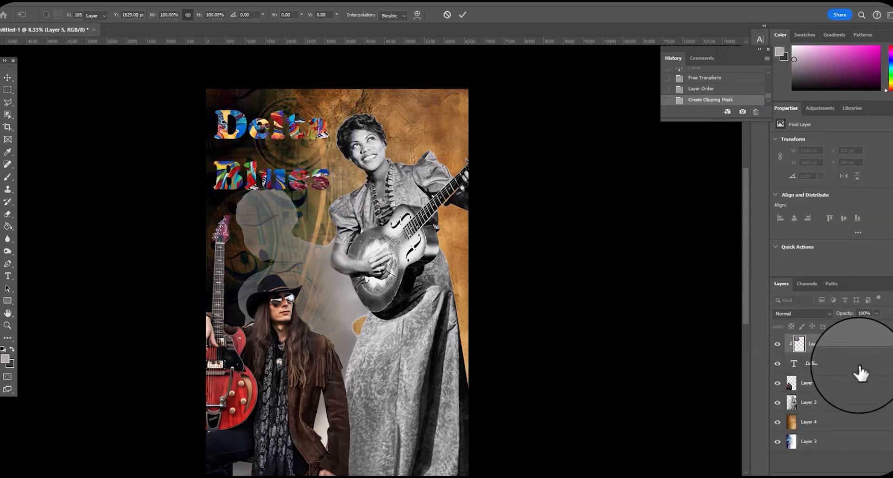
pyautogui.keyDown('shift'); pyautogui.click(860, 367); pyautogui.keyUp('shift')
pyautogui.rightClick(833, 346)
pyautogui.click(797, 310)
pyautogui.hotkey('ctrl', 't')
pyautogui.moveTo(337, 164); pyautogui.dragTo(381, 169)
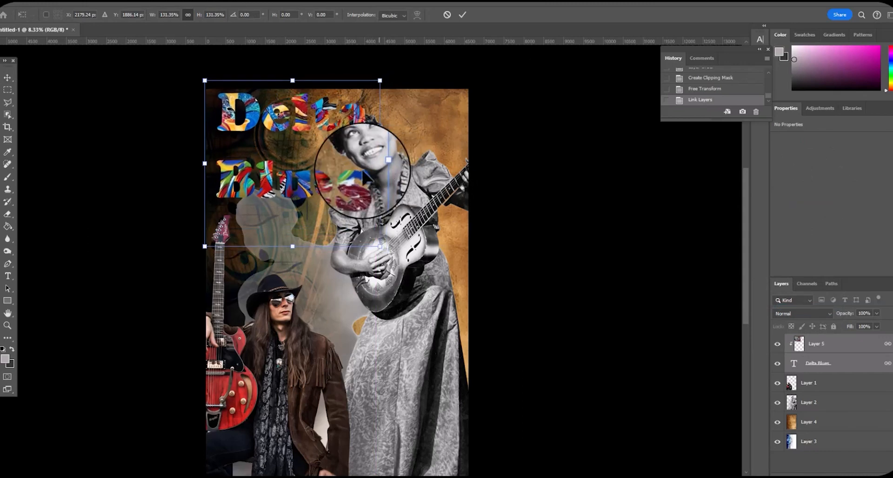
pyautogui.press('Return')
# Move the linked title layers beneath the woman's Layer 2 and scale them down to about 88%.
pyautogui.moveTo(842, 359); pyautogui.dragTo(844, 412)
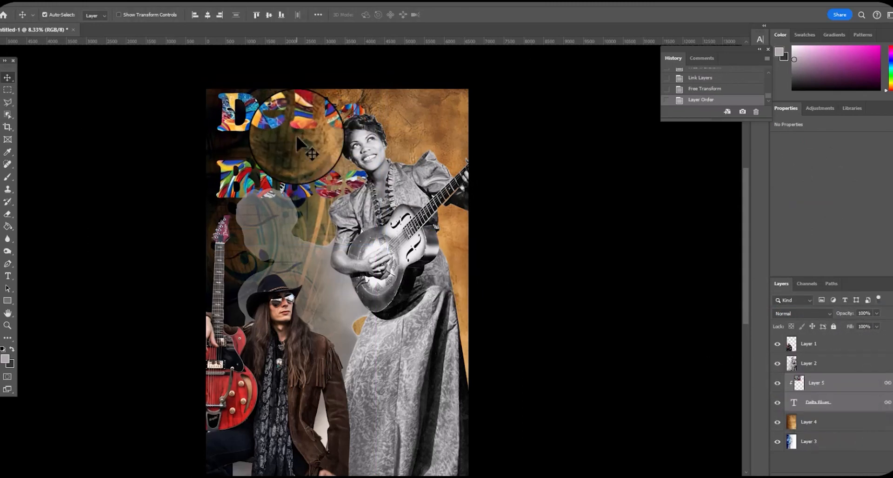
pyautogui.hotkey('ctrl', 't')
pyautogui.moveTo(380, 79); pyautogui.dragTo(360, 100)
pyautogui.moveTo(276, 138); pyautogui.dragTo(275, 135)
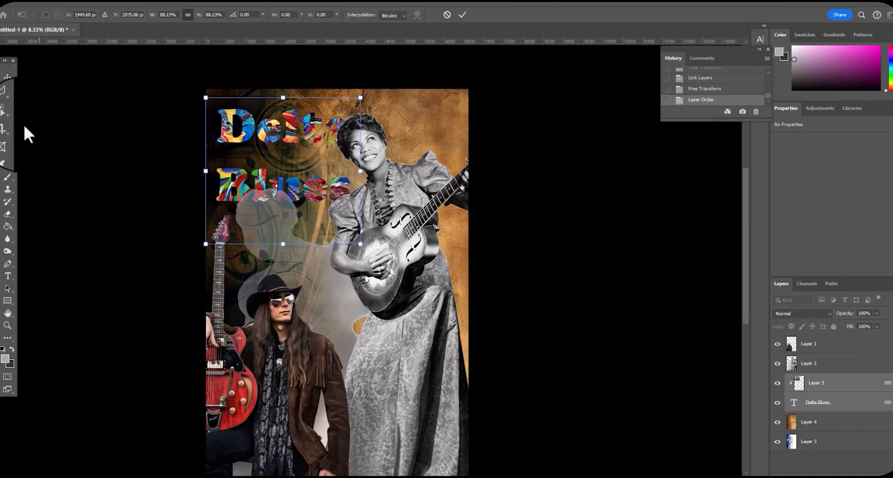
# Hide Layer 1, outline the grey backdrop beside the woman with the Polygonal Lasso and cut it from Layer 2.
pyautogui.click(777, 344)
pyautogui.click(8, 102)
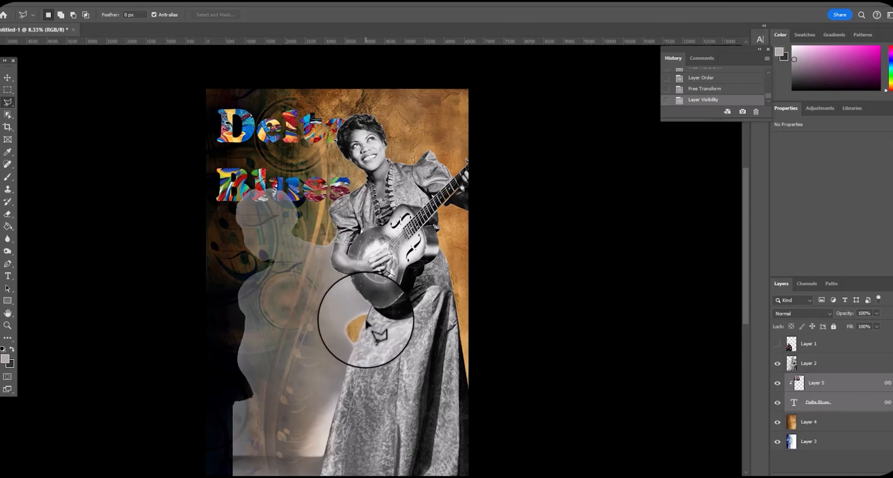
pyautogui.scroll(-1, 319, 473)
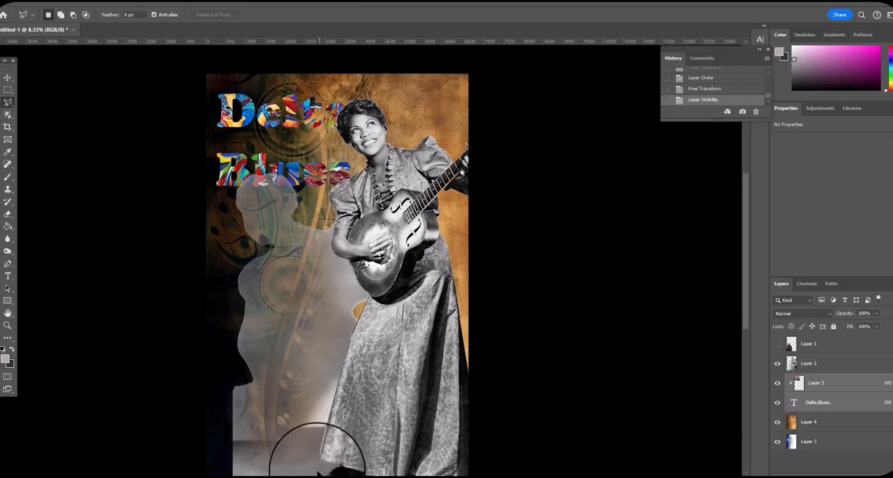
pyautogui.scroll(-2, 318, 473)
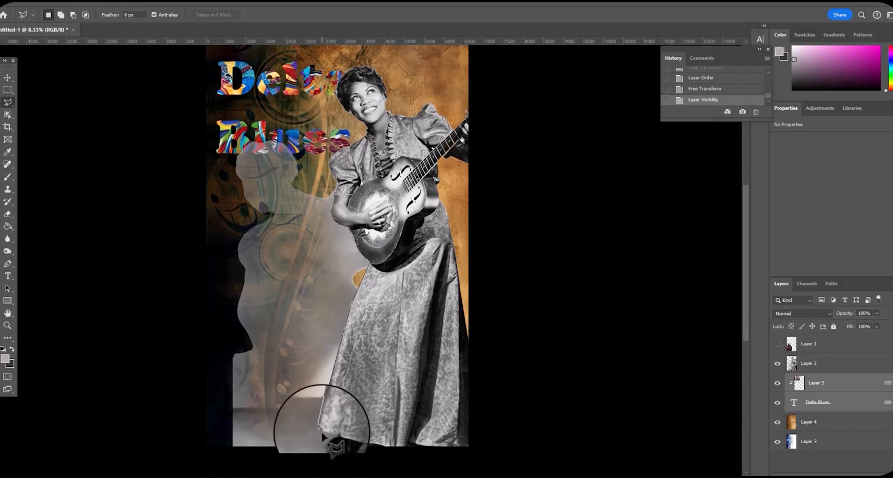
pyautogui.click(326, 447)
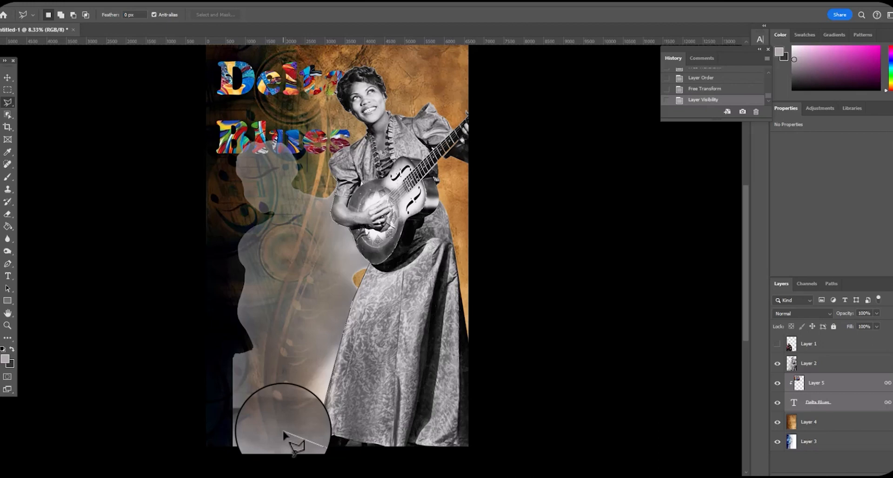
pyautogui.click(195, 457)
pyautogui.click(174, 156)
pyautogui.click(270, 126)
pyautogui.doubleClick(304, 146)
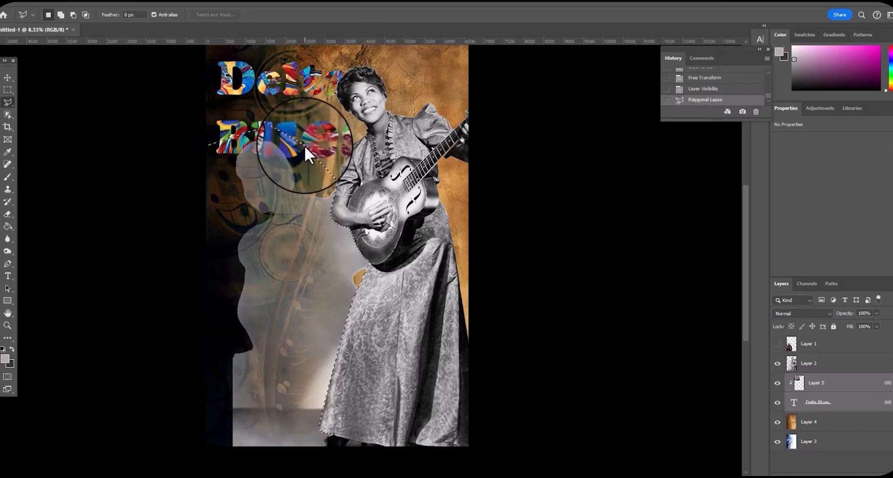
pyautogui.scroll(1, 185, 192)
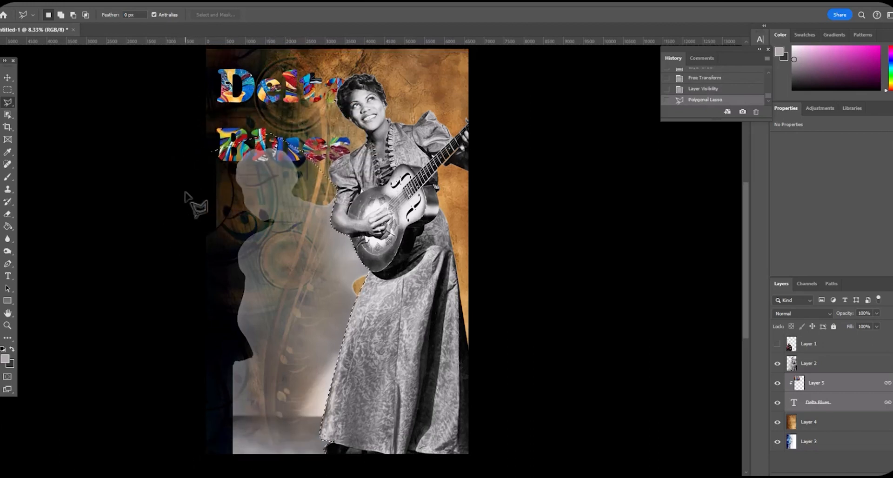
pyautogui.click(845, 370)
pyautogui.press('Delete')
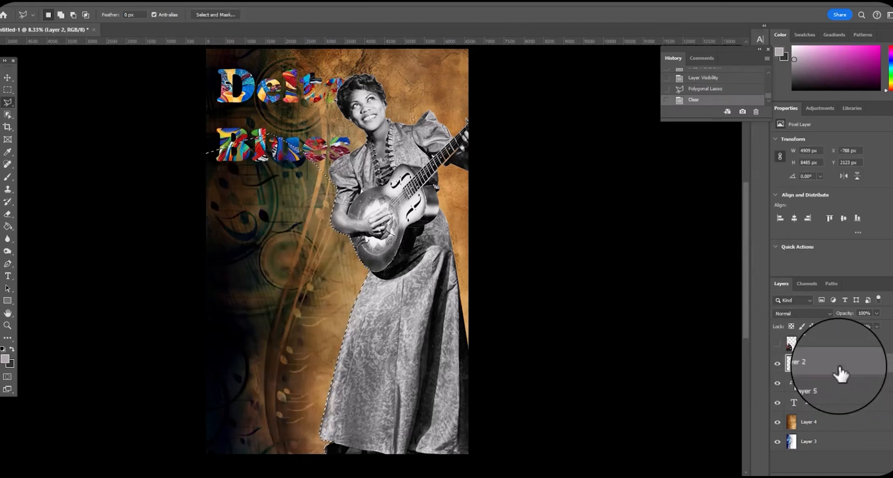
# Paste the cut grey backdrop back as a separate layer.
pyautogui.hotkey('ctrl', 'z')
pyautogui.hotkey('ctrl', 'shift', 'z')
pyautogui.hotkey('ctrl', 'v')
pyautogui.hotkey('ctrl', 'z')
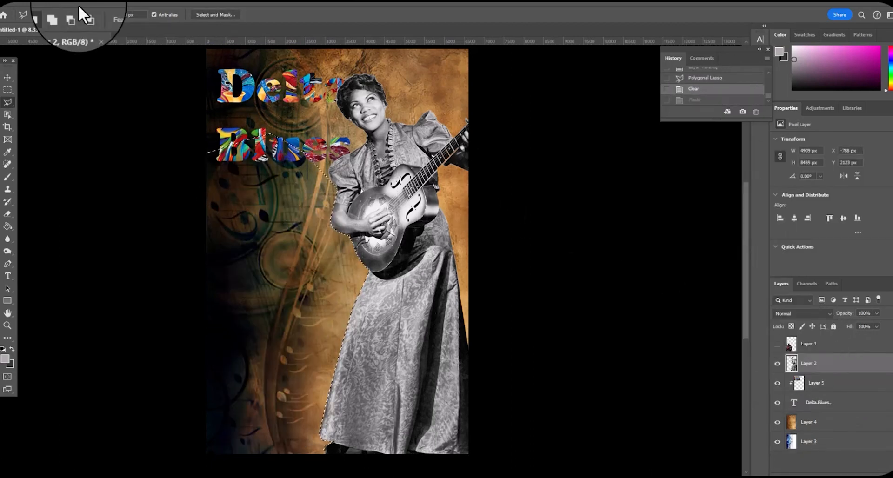
pyautogui.click(7, 77)
pyautogui.hotkey('ctrl', 'shift', 'z')
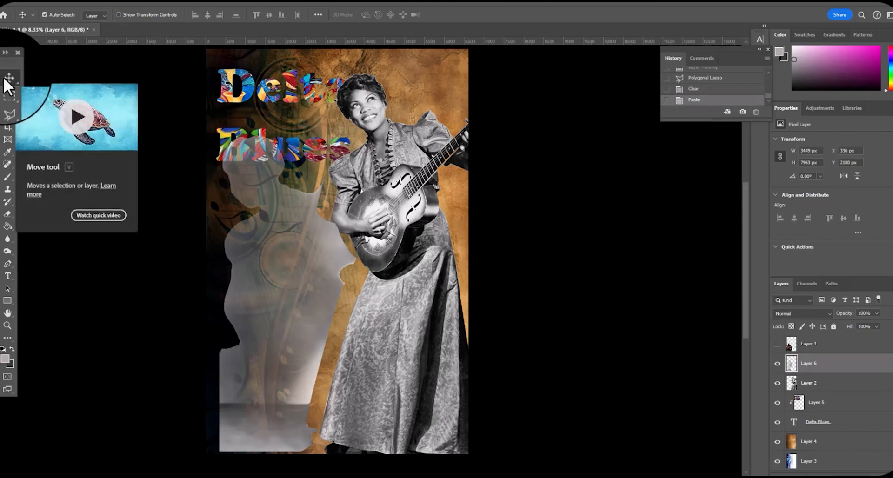
# Place the pasted backdrop's Layer 6 beneath Layer 2 and shift it right and down toward the woman.
pyautogui.moveTo(279, 240); pyautogui.dragTo(299, 255)
pyautogui.moveTo(831, 363); pyautogui.dragTo(832, 391)
pyautogui.moveTo(288, 290); pyautogui.dragTo(296, 293)
# Lasso the leftover lower-left corner of the backdrop on Layer 6, delete it and clear the selection.
pyautogui.rightClick(7, 102)
pyautogui.click(45, 92)
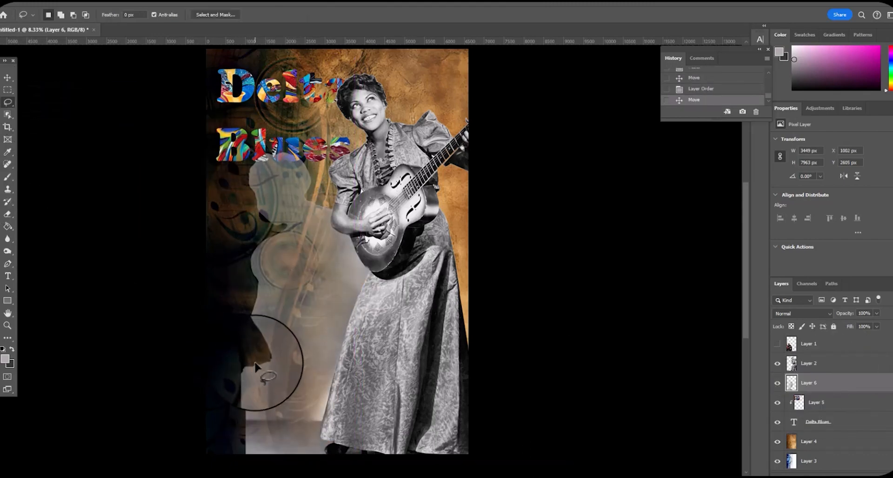
pyautogui.moveTo(251, 410)
pyautogui.mouseDown()
pyautogui.moveTo(277, 453)
pyautogui.moveTo(241, 362)
pyautogui.mouseUp()
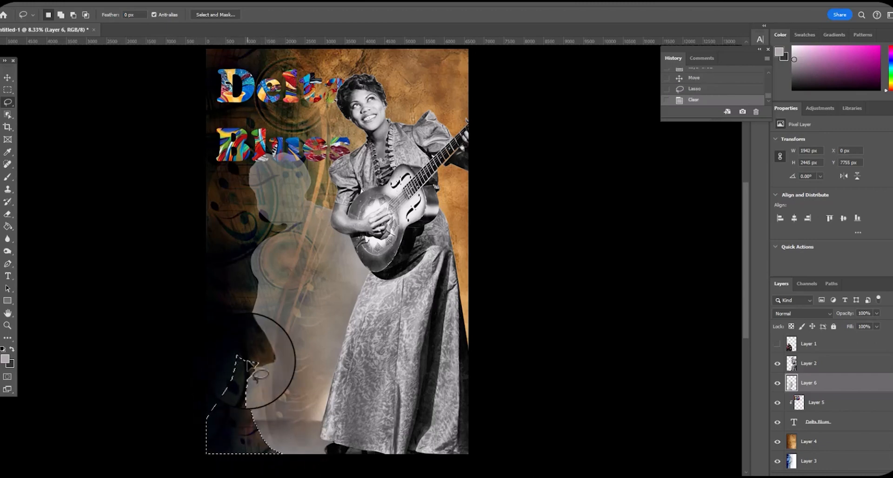
pyautogui.hotkey('ctrl', 'd')
# Show Layer 1 again and scale the backdrop's Layer 6 up to about 104%.
pyautogui.click(777, 344)
pyautogui.scroll(1, 500, 371)
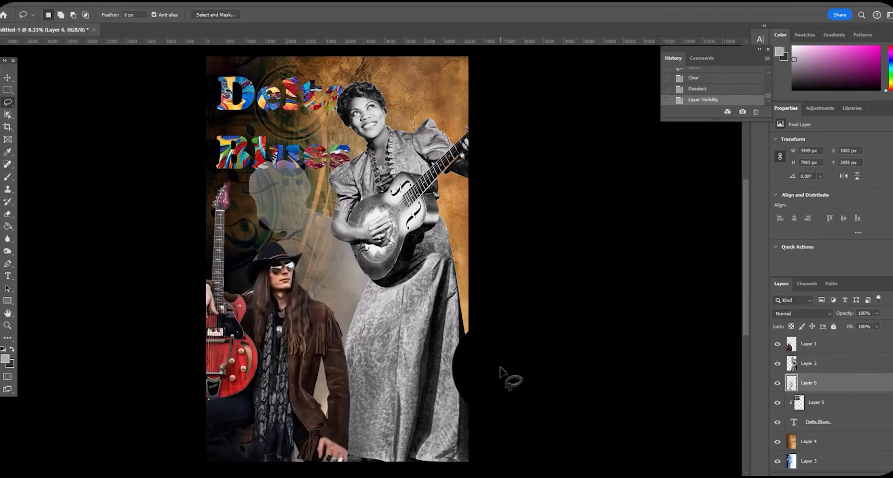
pyautogui.scroll(2, 500, 371)
pyautogui.press('Return')
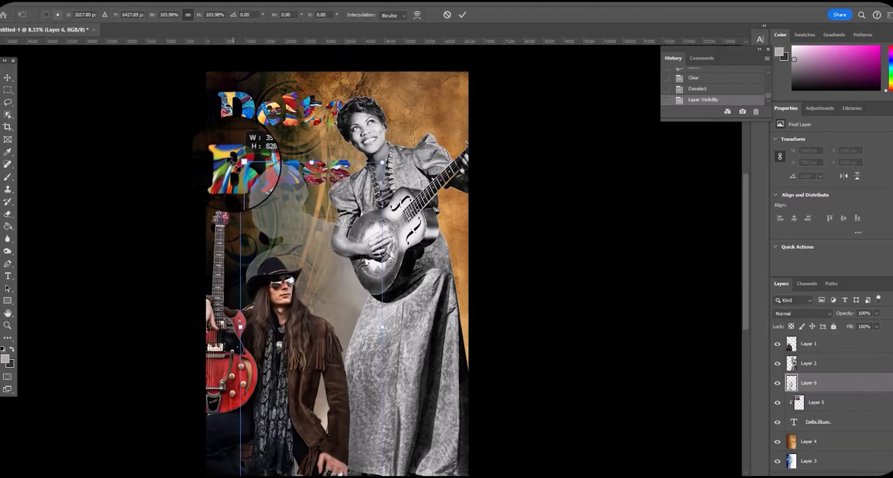
# Move Layer 6 beneath the Delta Blues text layer and set its opacity to 65%.
pyautogui.moveTo(819, 383); pyautogui.dragTo(833, 432)
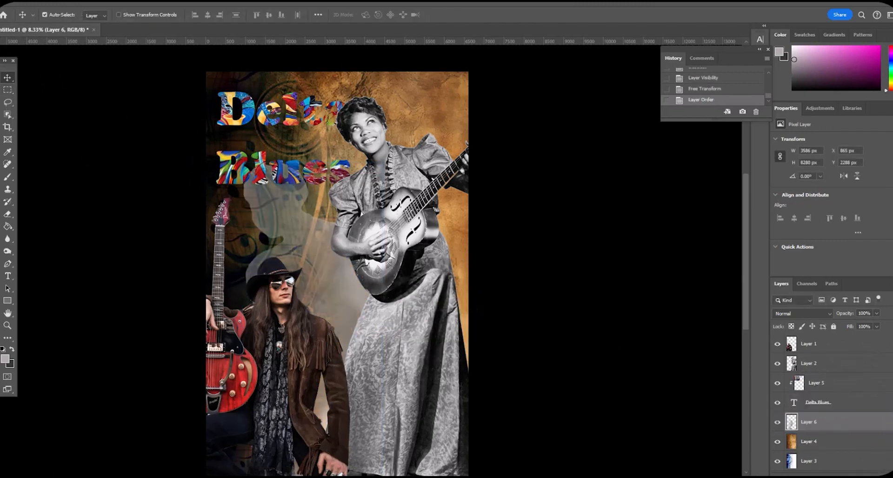
pyautogui.click(877, 313)
pyautogui.moveTo(879, 324); pyautogui.dragTo(861, 325)
# Scale Layer 6 to about 102% and shift it slightly downward behind the cowboy-hatted guitarist.
pyautogui.hotkey('ctrl', 't')
pyautogui.moveTo(240, 163)
pyautogui.mouseDown()
pyautogui.moveTo(202, 146)
pyautogui.moveTo(201, 168)
pyautogui.moveTo(237, 156)
pyautogui.mouseUp()
pyautogui.moveTo(254, 228)
pyautogui.mouseDown()
pyautogui.moveTo(253, 247)
pyautogui.moveTo(253, 240)
pyautogui.mouseUp()
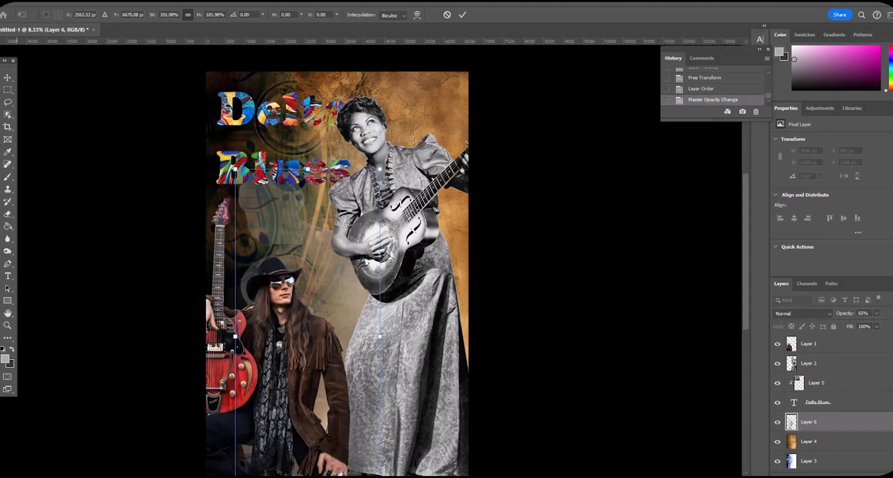
pyautogui.press('0')
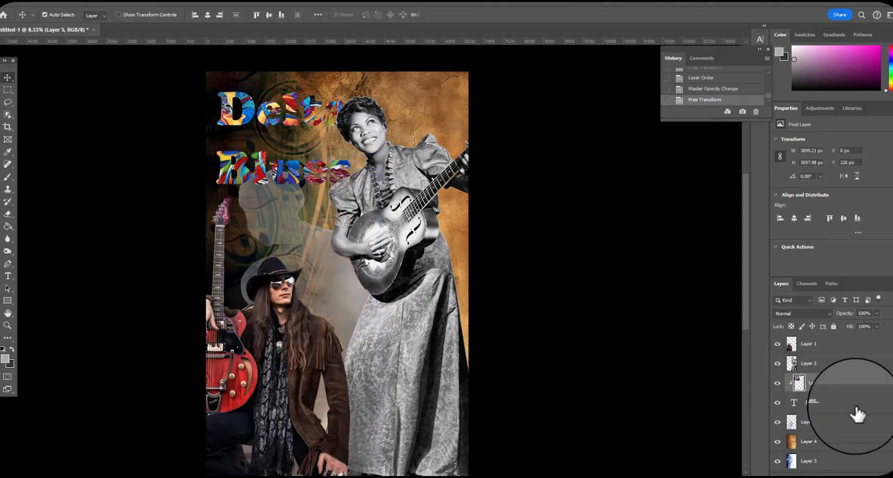
pyautogui.doubleClick(850, 385)
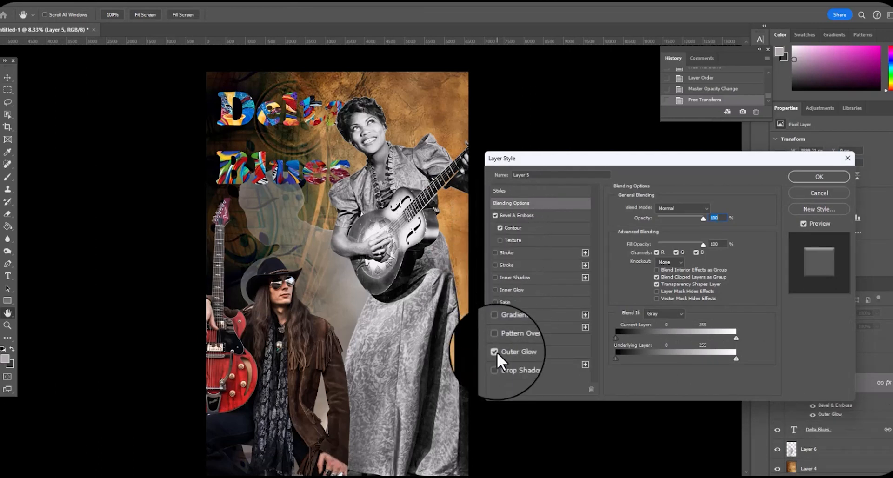
pyautogui.click(817, 178)
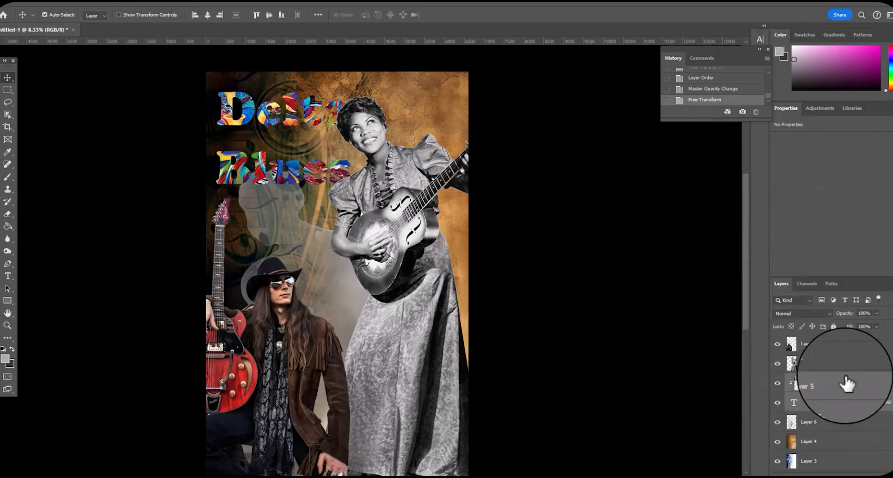
pyautogui.doubleClick(847, 384)
pyautogui.click(824, 193)
pyautogui.doubleClick(864, 386)
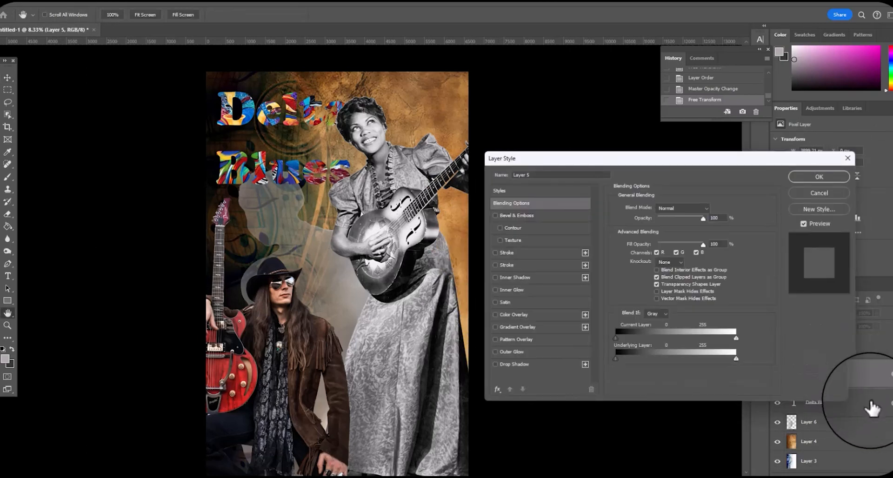
pyautogui.press('Escape')
# Give the Delta Blues text layer Bevel & Emboss with Contour and Texture, plus Outer Glow and Drop Shadow effects.
pyautogui.keyDown('shift'); pyautogui.click(872, 406); pyautogui.keyUp('shift')
pyautogui.doubleClick(872, 412)
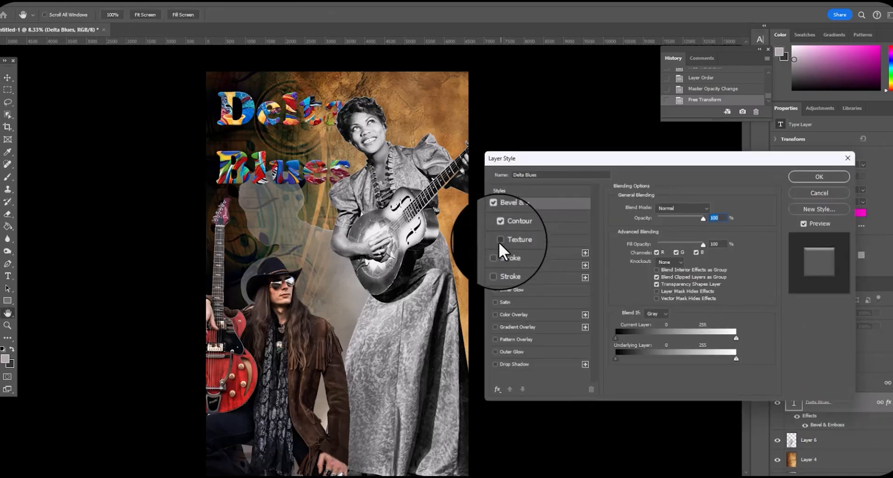
pyautogui.click(495, 352)
pyautogui.click(496, 365)
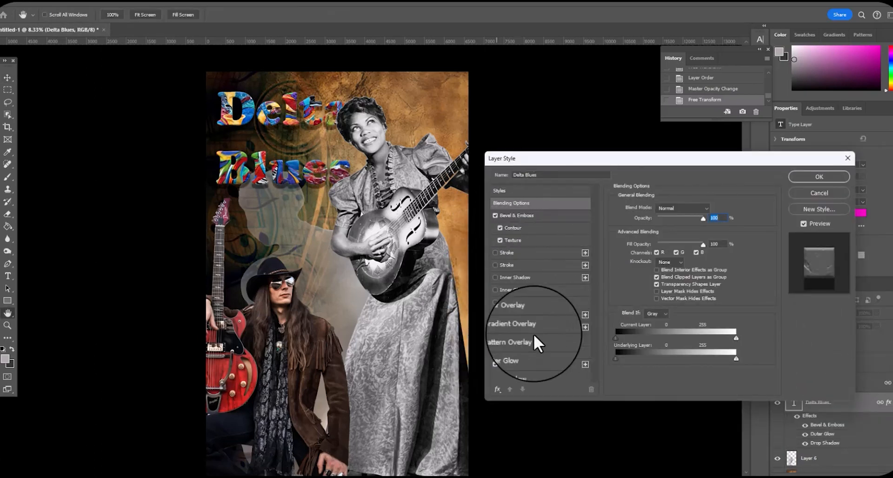
# Set the title's drop shadow to 232 px distance, 41% spread and 38 px size, coloured dark red sampled from the guitar body.
pyautogui.click(654, 228)
pyautogui.moveTo(685, 250); pyautogui.dragTo(689, 248)
pyautogui.moveTo(654, 272); pyautogui.dragTo(663, 273)
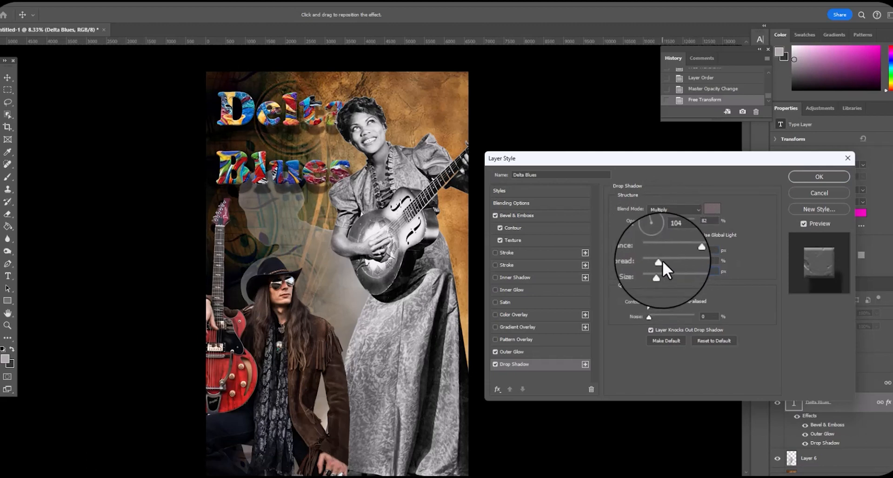
pyautogui.click(712, 208)
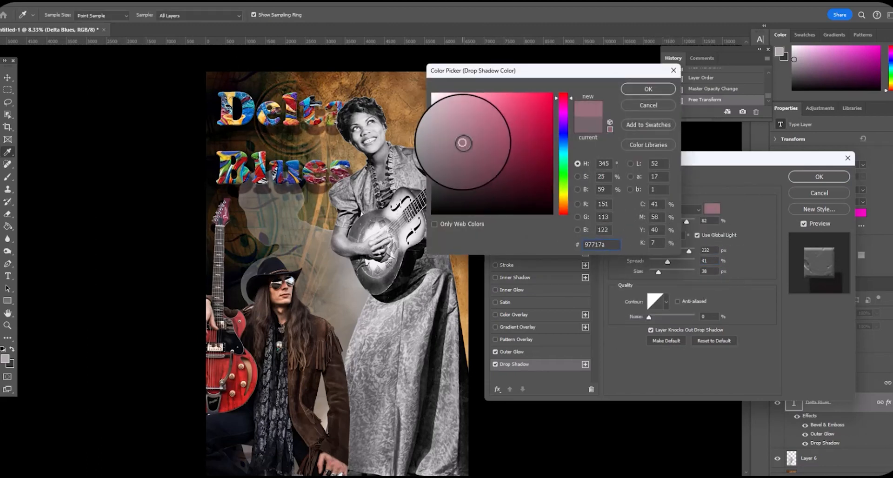
pyautogui.click(245, 373)
pyautogui.click(239, 371)
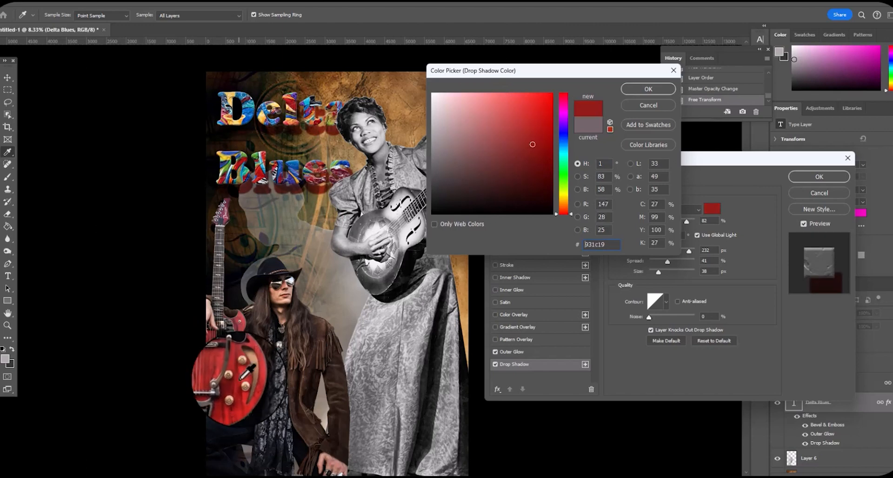
pyautogui.click(240, 380)
pyautogui.click(649, 89)
# Set the title's outer glow to 25% spread and 27 px size and apply the layer style.
pyautogui.click(512, 352)
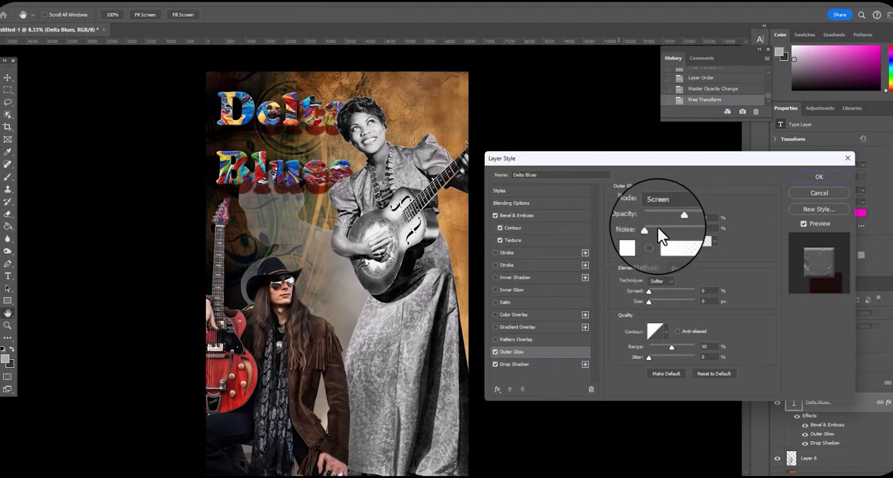
pyautogui.moveTo(649, 291)
pyautogui.mouseDown()
pyautogui.moveTo(661, 295)
pyautogui.moveTo(654, 302)
pyautogui.mouseUp()
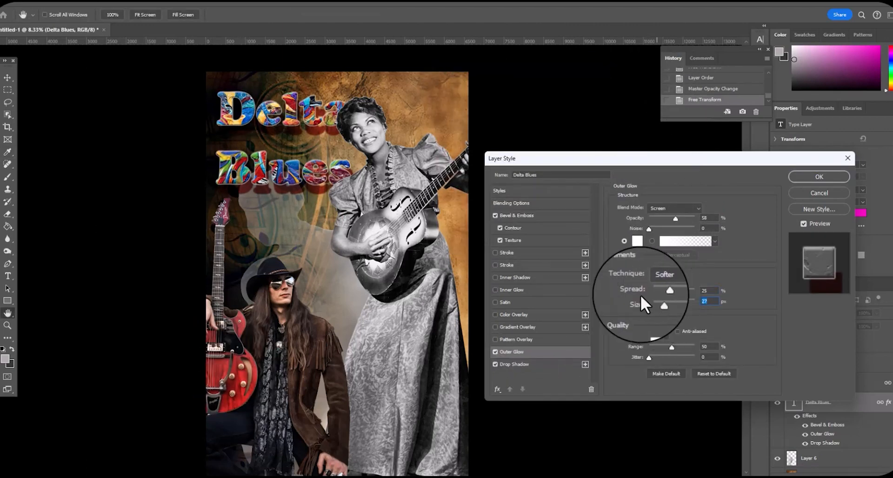
pyautogui.click(818, 178)
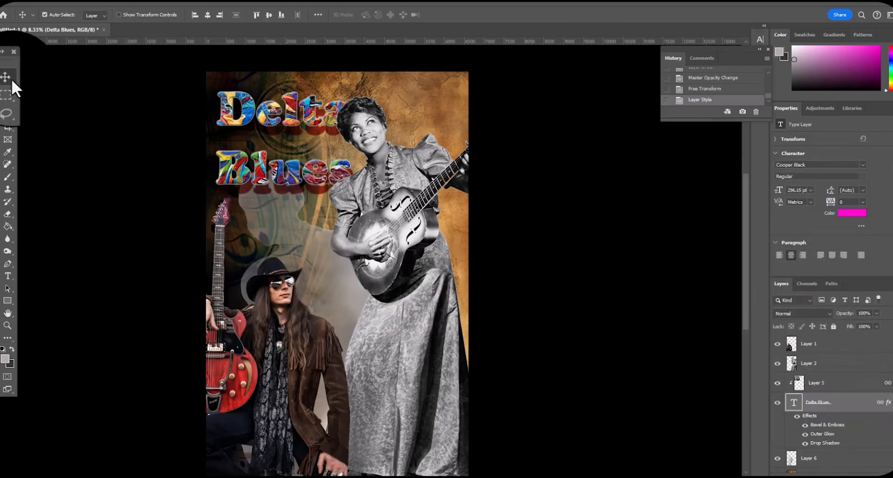
# Nudge the Delta Blues title and its clipped artwork to sit slightly higher on the poster.
pyautogui.hotkey('shift', 'Up')
pyautogui.hotkey('shift', 'Up')
pyautogui.hotkey('shift', 'Up')
pyautogui.hotkey('shift', 'Up')
pyautogui.hotkey('shift', 'Up')
pyautogui.hotkey('shift', 'Up')
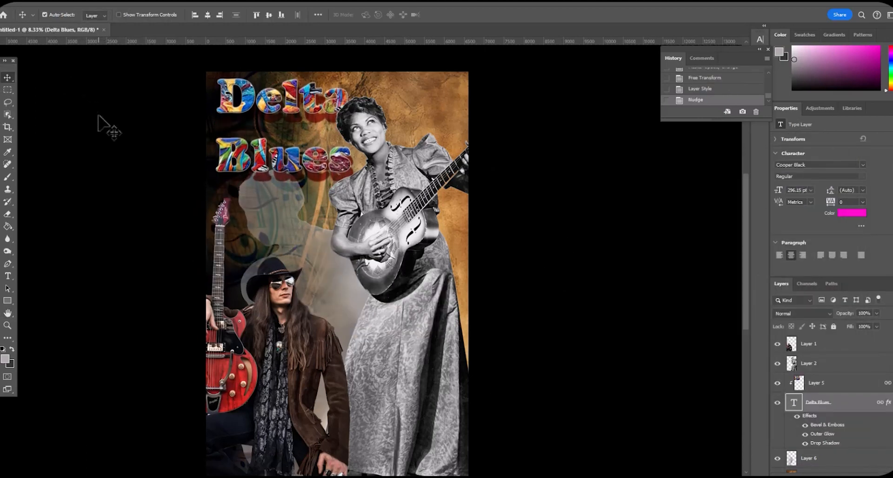
pyautogui.hotkey('shift', 'Down')
pyautogui.hotkey('shift', 'Down')
pyautogui.hotkey('shift', 'Down')
pyautogui.hotkey('shift', 'Down')
pyautogui.hotkey('shift', 'Down')
pyautogui.hotkey('shift', 'Down')
pyautogui.hotkey('shift', 'Down')
pyautogui.hotkey('shift', 'Down')
pyautogui.hotkey('shift', 'Down')
pyautogui.hotkey('shift', 'Down')
pyautogui.hotkey('shift', 'Down')
pyautogui.hotkey('shift', 'Down')
pyautogui.click(44, 15)
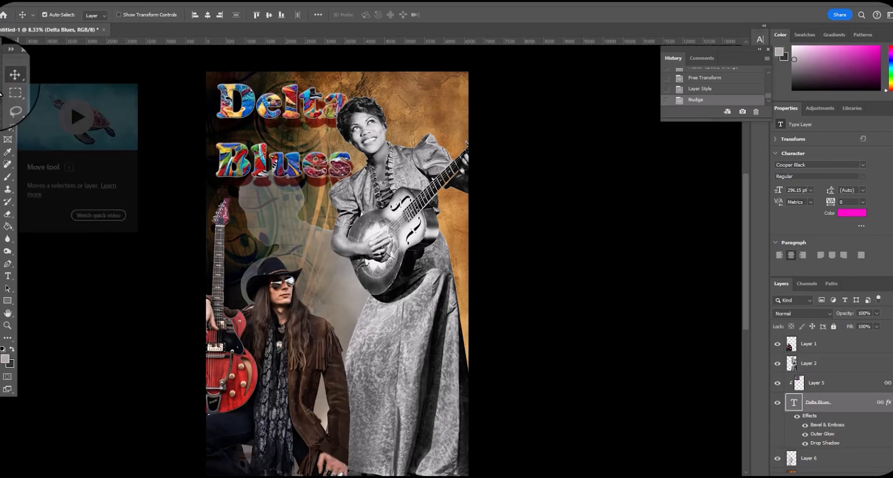
# Try pasting the copied image above Layer 1, moving it over the standing guitarist and enlarging it to about 574%.
pyautogui.click(830, 346)
pyautogui.hotkey('ctrl', 'v')
pyautogui.moveTo(339, 272); pyautogui.dragTo(408, 110)
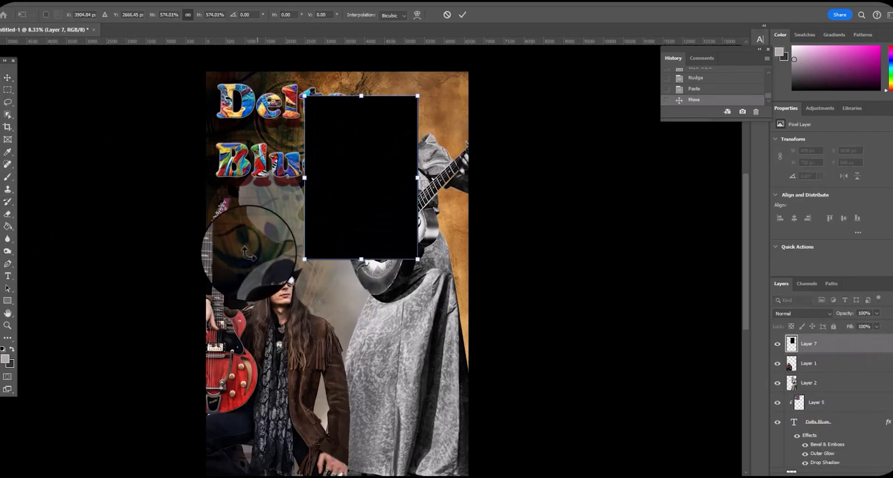
pyautogui.rightClick(7, 215)
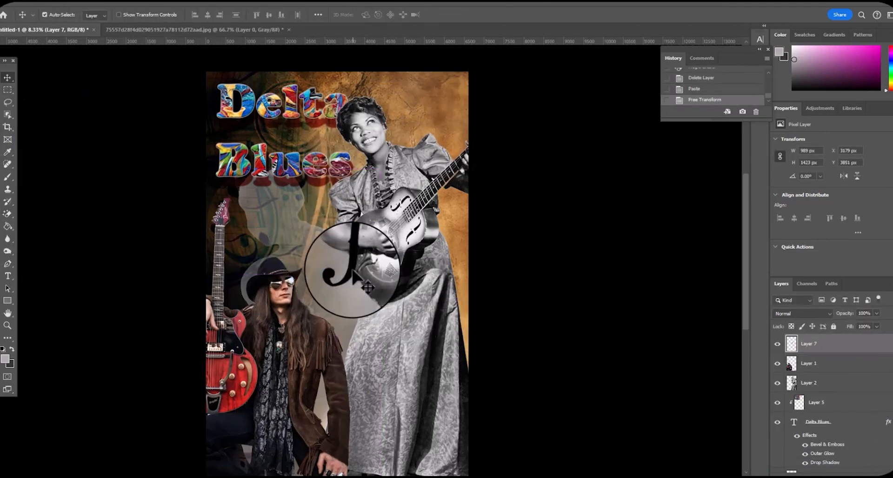
# Move the black f-hole on Layer 7 beside the standing guitarist's head and rotate it about 20° clockwise.
pyautogui.moveTo(353, 271); pyautogui.dragTo(397, 132)
pyautogui.hotkey('ctrl', 't')
pyautogui.moveTo(419, 76); pyautogui.dragTo(428, 87)
pyautogui.moveTo(392, 127); pyautogui.dragTo(395, 120)
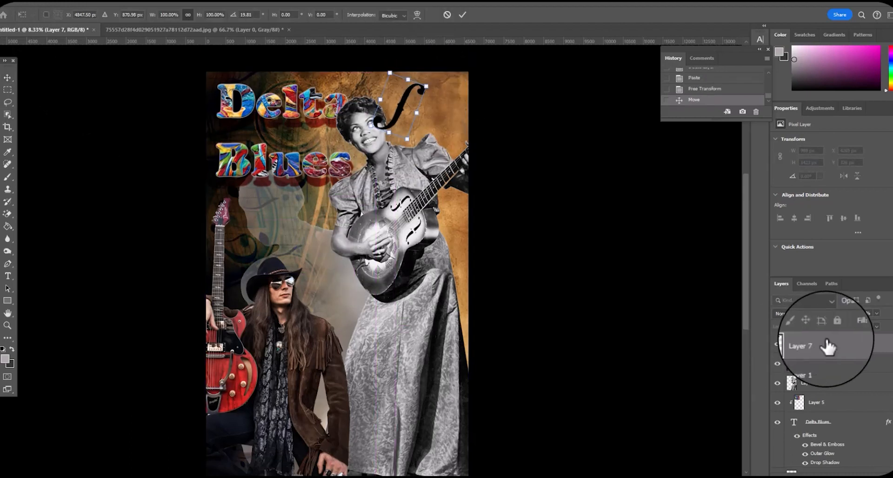
# Move Layer 7 beneath Layer 6 and enlarge the f-hole to about 1942 × 1717 px.
pyautogui.moveTo(829, 347); pyautogui.dragTo(848, 434)
pyautogui.hotkey('ctrl', 't')
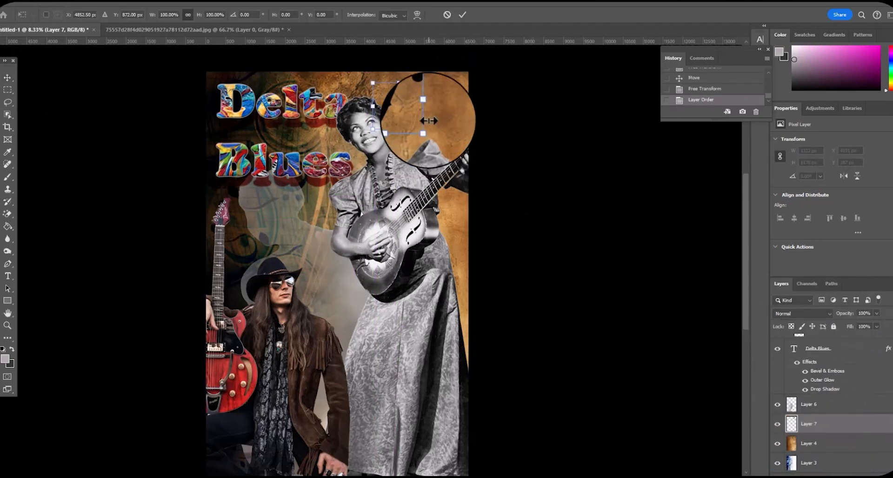
pyautogui.moveTo(429, 121); pyautogui.dragTo(451, 140)
pyautogui.press('Return')
# Set the f-hole layer to Multiply blending at 27% opacity.
pyautogui.click(800, 314)
pyautogui.click(782, 254)
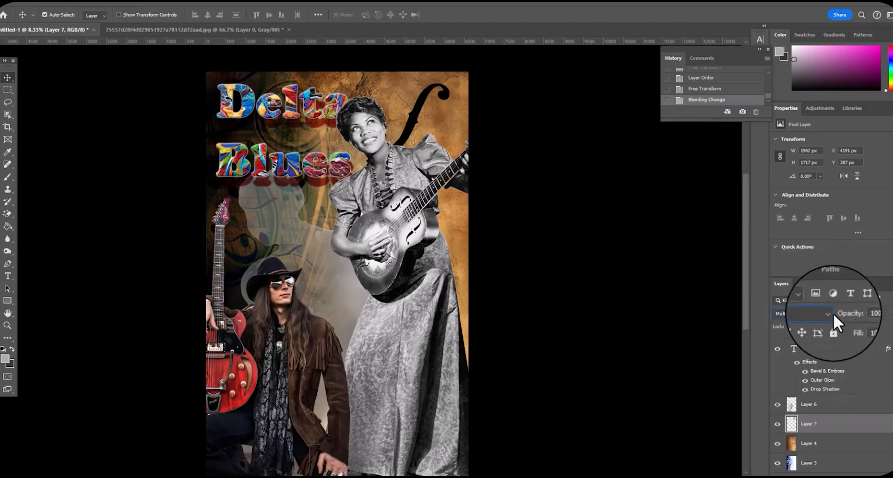
pyautogui.click(881, 313)
pyautogui.moveTo(884, 323); pyautogui.dragTo(845, 324)
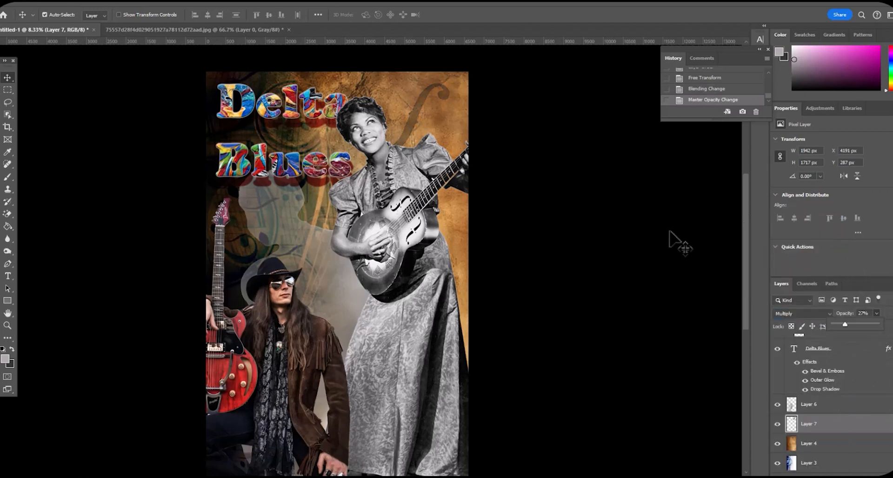
# Rotate the f-hole about 4° further clockwise and rename its layer F Hole.
pyautogui.hotkey('ctrl', 't')
pyautogui.moveTo(450, 78); pyautogui.dragTo(454, 86)
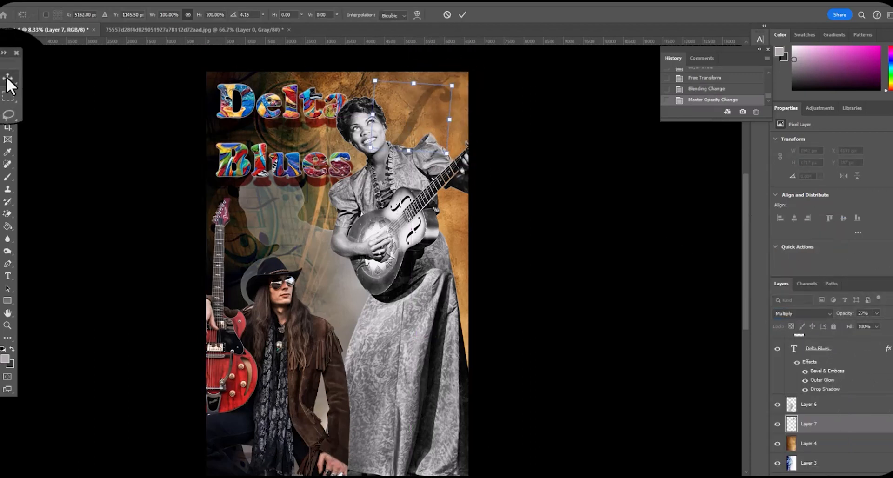
pyautogui.click(8, 77)
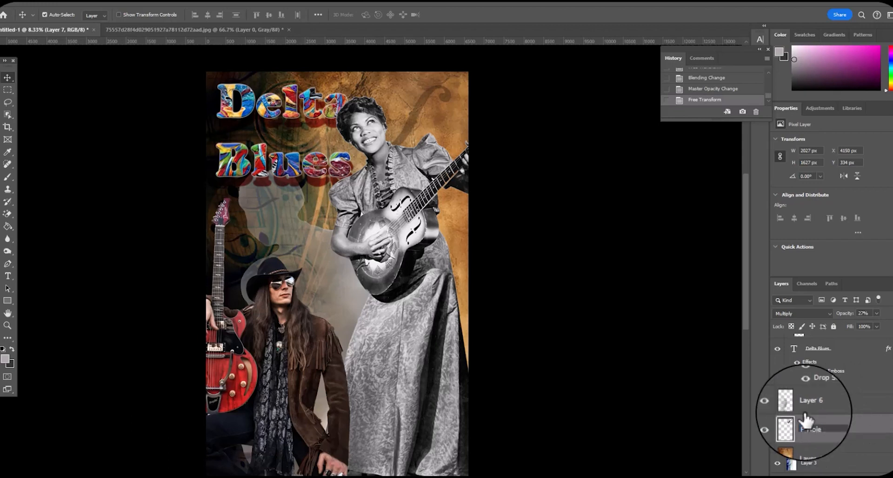
pyautogui.press('Return')
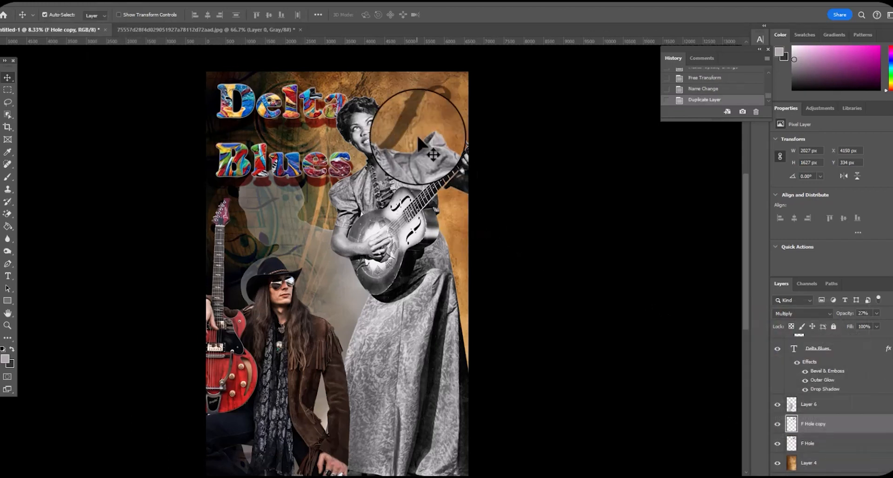
# Duplicate the F Hole layer, flip the copy horizontally and rotate it.
pyautogui.click(28, 1)
pyautogui.moveTo(40, 227)
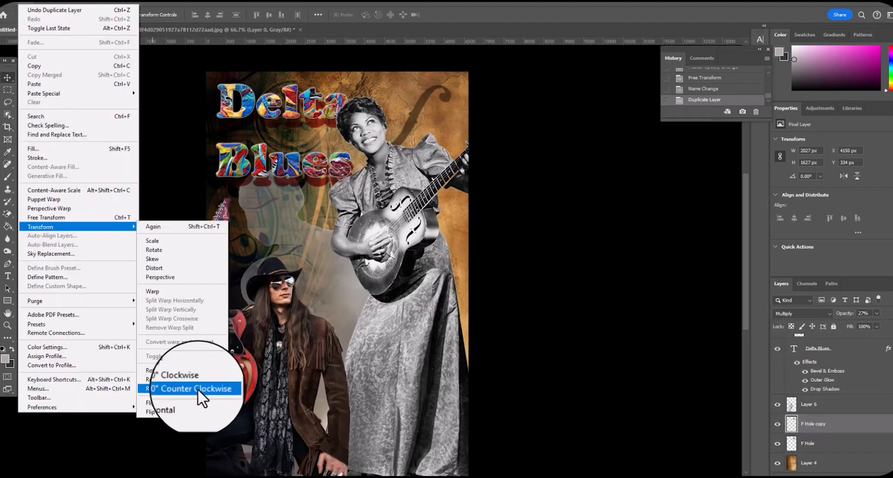
pyautogui.click(191, 403)
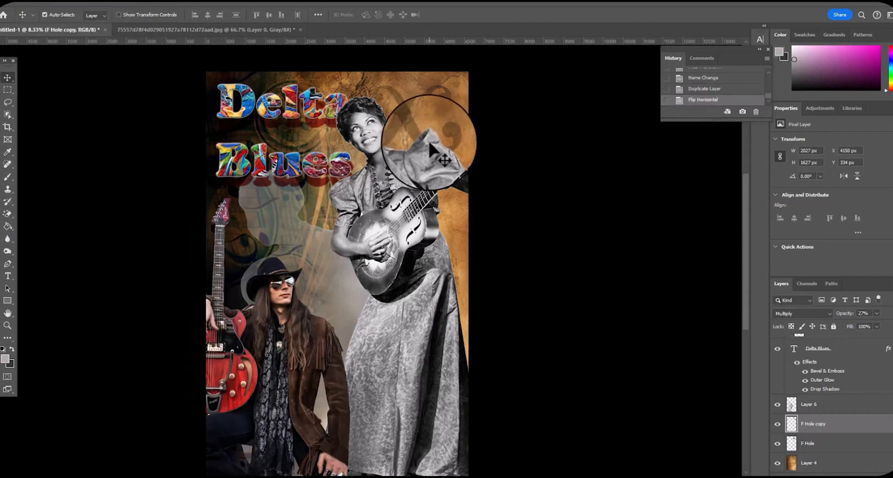
pyautogui.hotkey('ctrl', 't')
pyautogui.moveTo(365, 75); pyautogui.dragTo(431, 66)
pyautogui.click(10, 76)
# Place the F Hole copy below the guitar neck near the poster's edge, scaled to about 77%, at 13% opacity.
pyautogui.moveTo(416, 121); pyautogui.dragTo(436, 279)
pyautogui.hotkey('ctrl', 't')
pyautogui.moveTo(460, 232); pyautogui.dragTo(451, 247)
pyautogui.moveTo(440, 262); pyautogui.dragTo(455, 249)
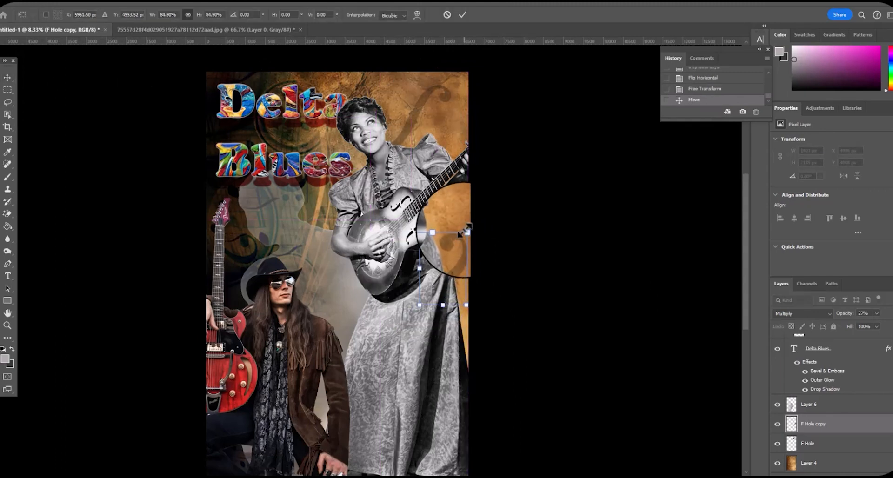
pyautogui.moveTo(443, 305); pyautogui.dragTo(443, 299)
pyautogui.click(877, 313)
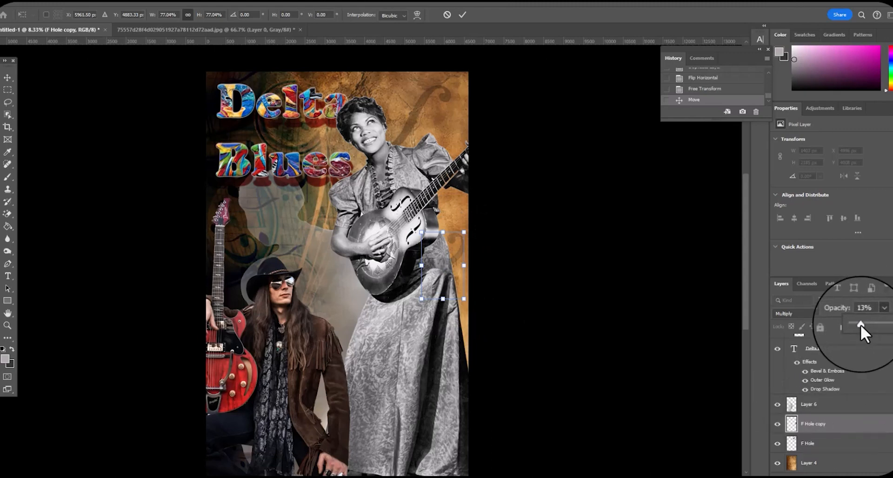
pyautogui.click(8, 78)
# Try rotating the brown texture on Layer 4 by 180° and repositioning it, and undo both changes.
pyautogui.scroll(2, 92, 259)
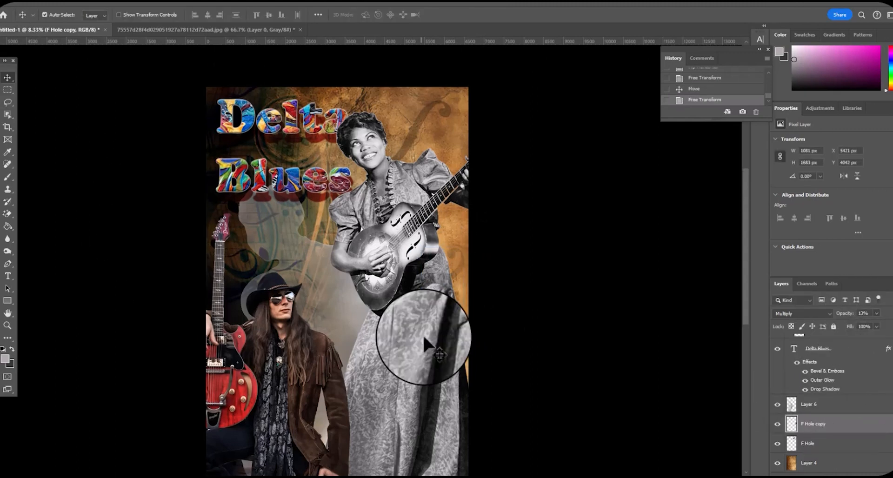
pyautogui.click(456, 128)
pyautogui.click(22, 3)
pyautogui.moveTo(47, 226)
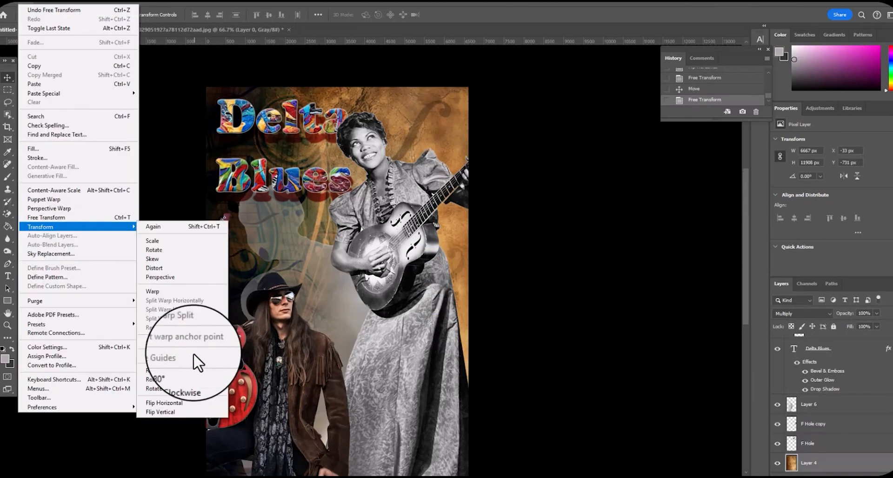
pyautogui.click(463, 263)
pyautogui.click(27, 3)
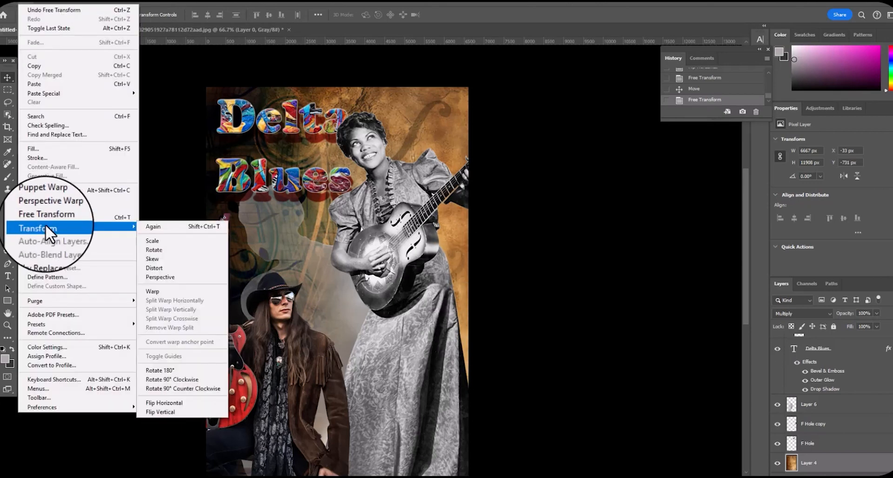
pyautogui.click(168, 370)
pyautogui.moveTo(432, 103); pyautogui.dragTo(414, 107)
pyautogui.hotkey('ctrl', 'z')
pyautogui.hotkey('ctrl', 'z')
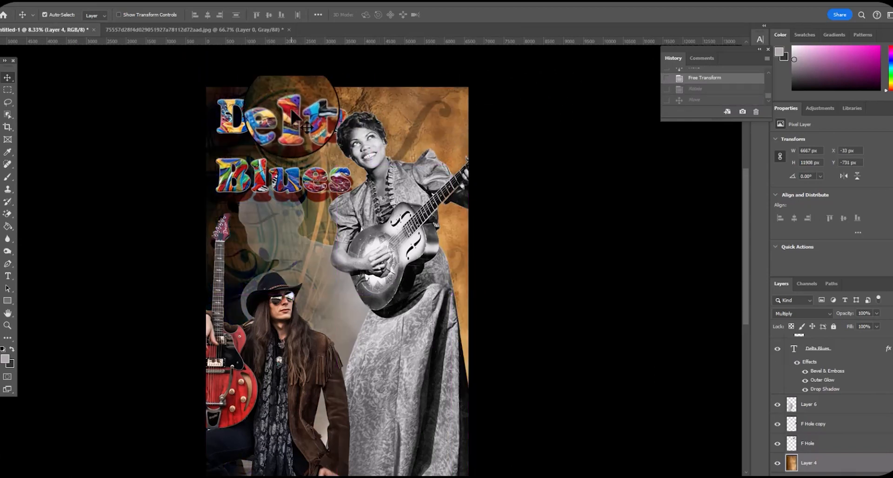
# Enlarge the brown texture on Layer 4 and shift it downward behind the guitarists.
pyautogui.hotkey('ctrl', 't')
pyautogui.moveTo(204, 295); pyautogui.dragTo(136, 295)
pyautogui.moveTo(459, 108); pyautogui.dragTo(467, 158)
pyautogui.click(7, 77)
# Set the opacity of the Layer 6 backdrop to 77%.
pyautogui.click(809, 405)
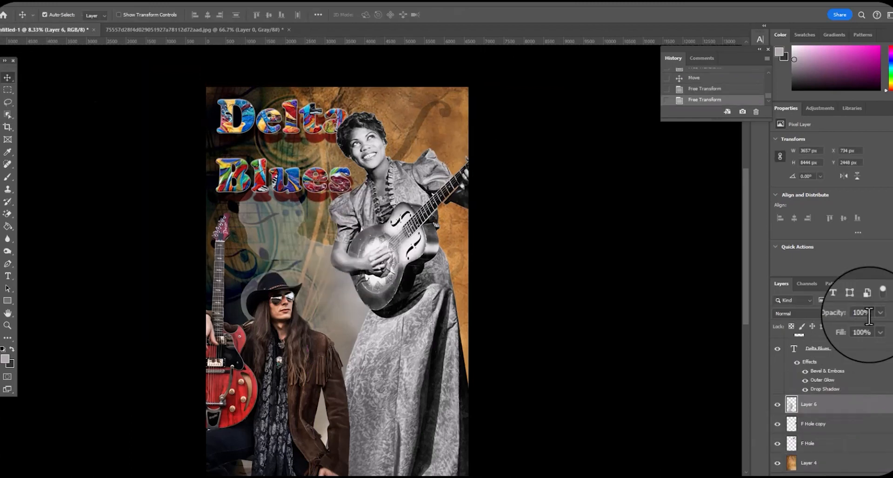
pyautogui.moveTo(870, 325); pyautogui.dragTo(861, 327)
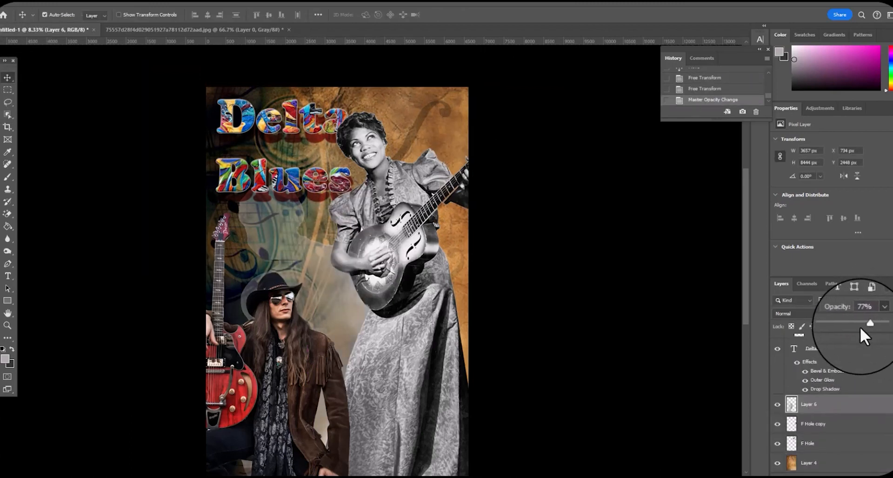
# Reopen the Delta Blues title's layer style and increase its outer glow size to about 49 px.
pyautogui.doubleClick(870, 371)
pyautogui.click(522, 353)
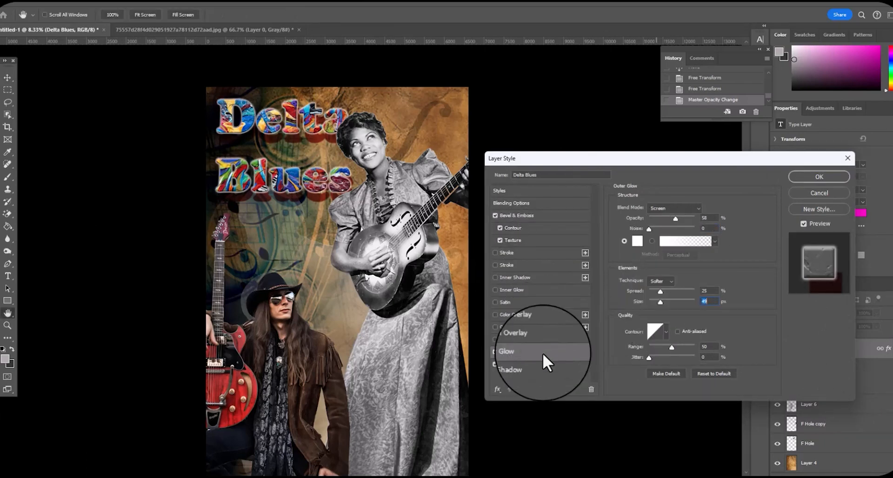
# Add a near-white inside stroke to the Delta Blues title, reducing its size and setting its opacity to 54%.
pyautogui.click(533, 254)
pyautogui.click(637, 276)
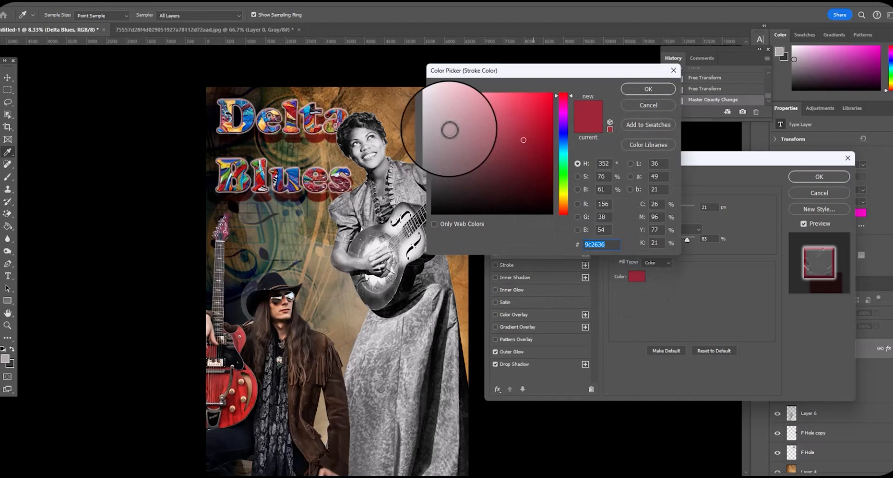
pyautogui.click(344, 254)
pyautogui.click(649, 89)
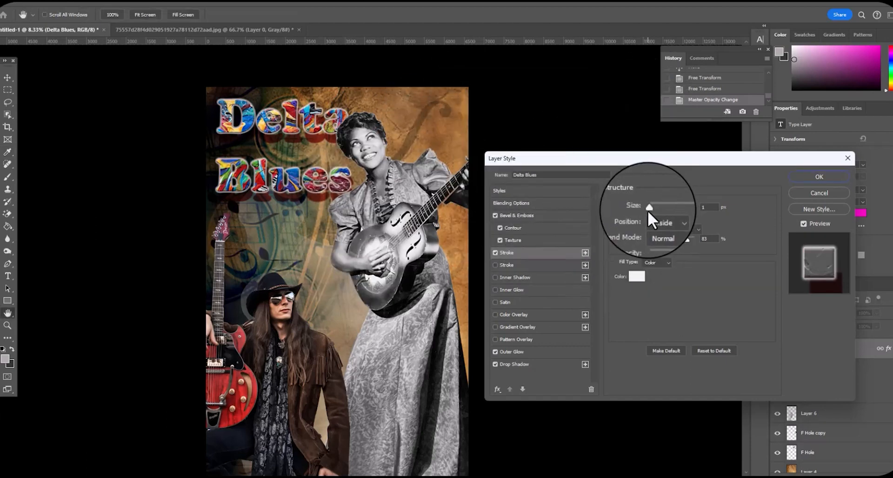
pyautogui.moveTo(682, 238); pyautogui.dragTo(678, 230)
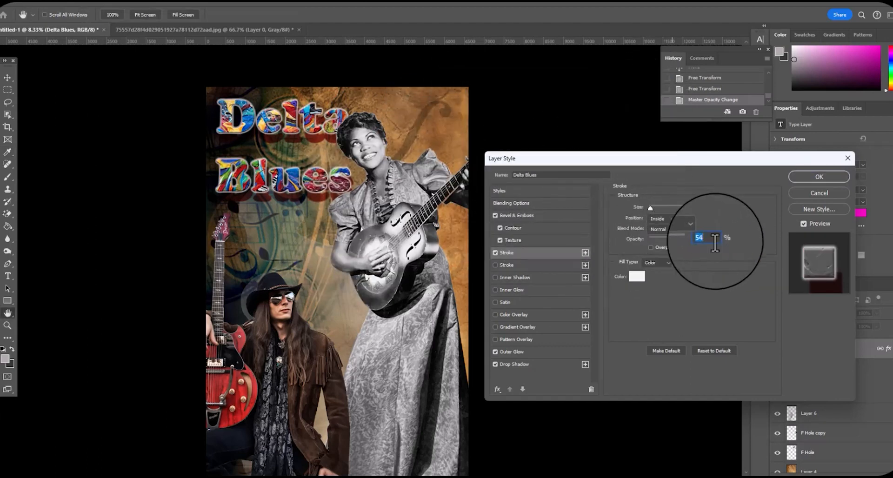
pyautogui.press('Return')
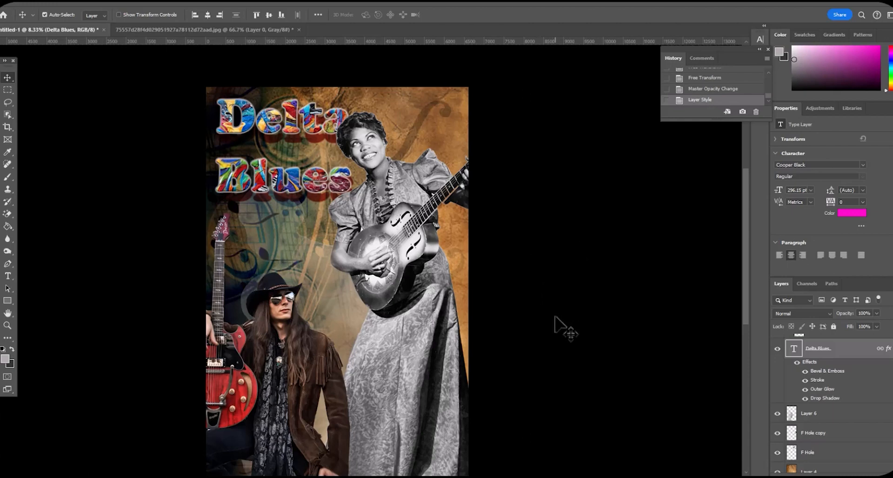
# Try merging all the poster layers except the seated guitarist on Layer 1 into a single layer.
pyautogui.scroll(-2, 798, 359)
pyautogui.click(778, 347)
pyautogui.rightClick(848, 354)
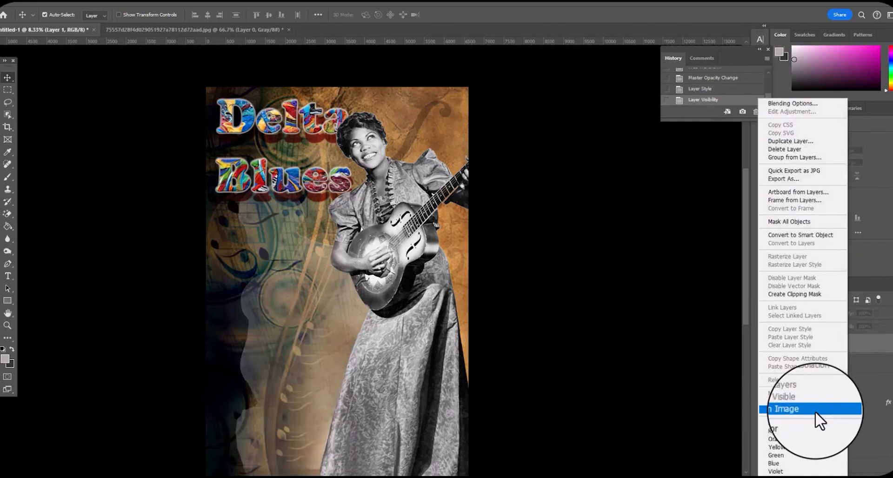
pyautogui.click(854, 384)
pyautogui.rightClick(866, 366)
pyautogui.click(825, 401)
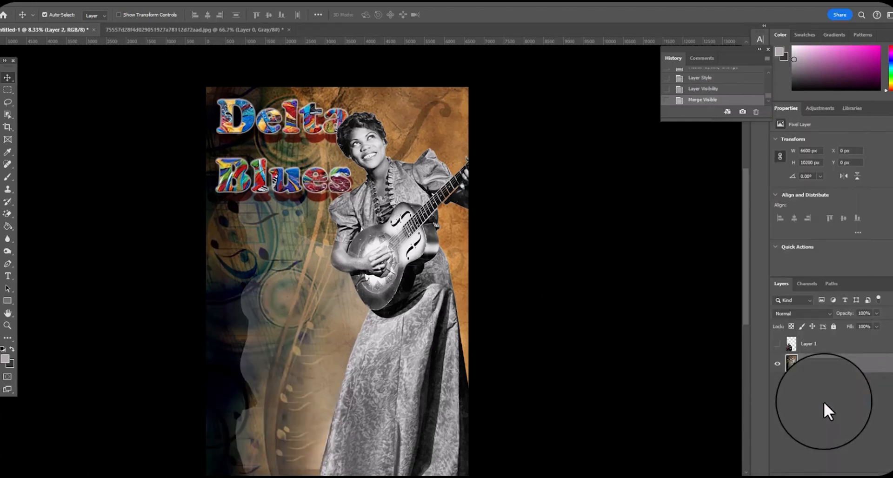
pyautogui.click(778, 344)
# Try the Paint Daubs and Film Grain effects from the Filter Gallery on the merged layer.
pyautogui.click(125, 2)
pyautogui.moveTo(186, 185)
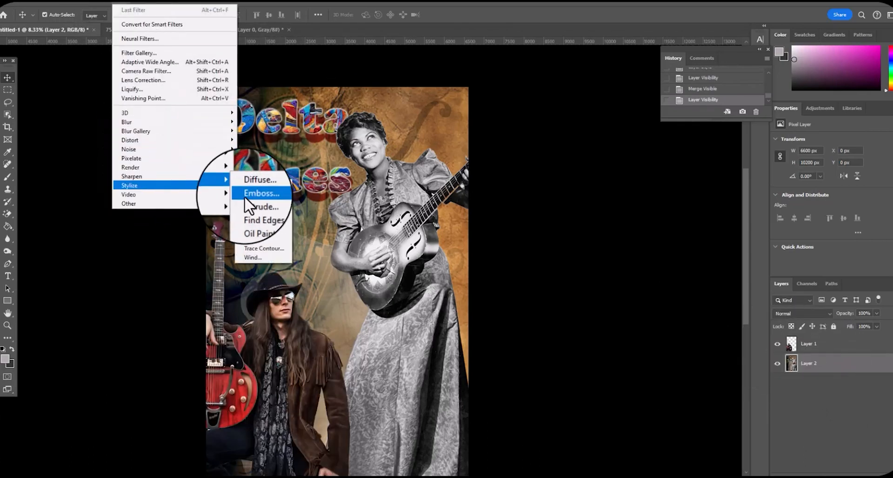
pyautogui.click(159, 52)
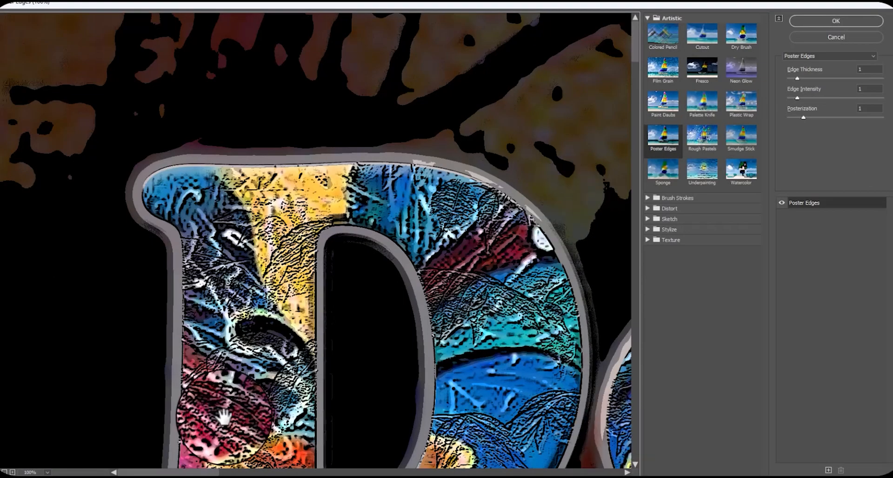
pyautogui.click(47, 472)
pyautogui.click(33, 447)
pyautogui.click(663, 101)
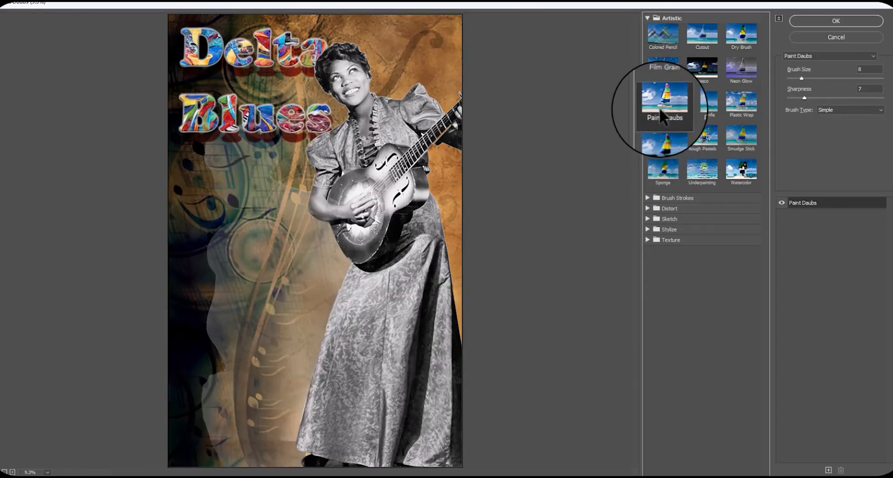
pyautogui.click(657, 68)
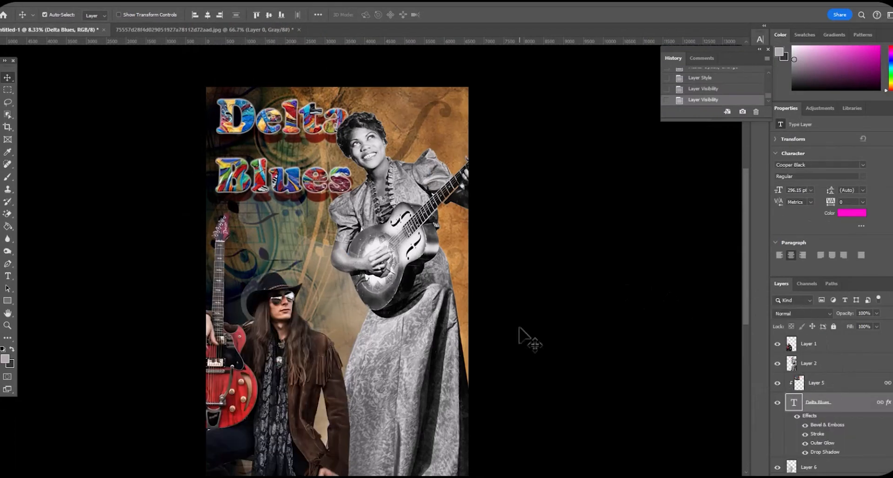
# Enlarge the seated guitarist on Layer 1 to about 121% and reposition him in front of the standing guitarist.
pyautogui.click(824, 345)
pyautogui.moveTo(376, 192); pyautogui.dragTo(432, 136)
pyautogui.moveTo(310, 340); pyautogui.dragTo(307, 347)
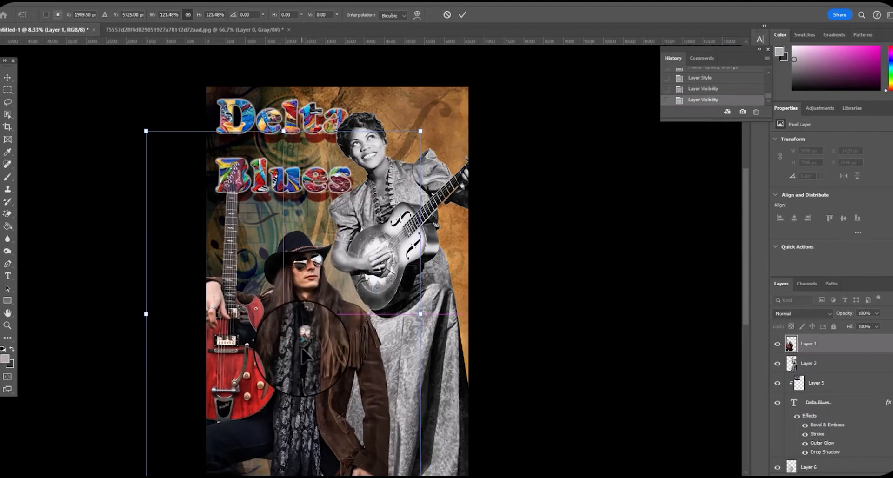
pyautogui.click(76, 215)
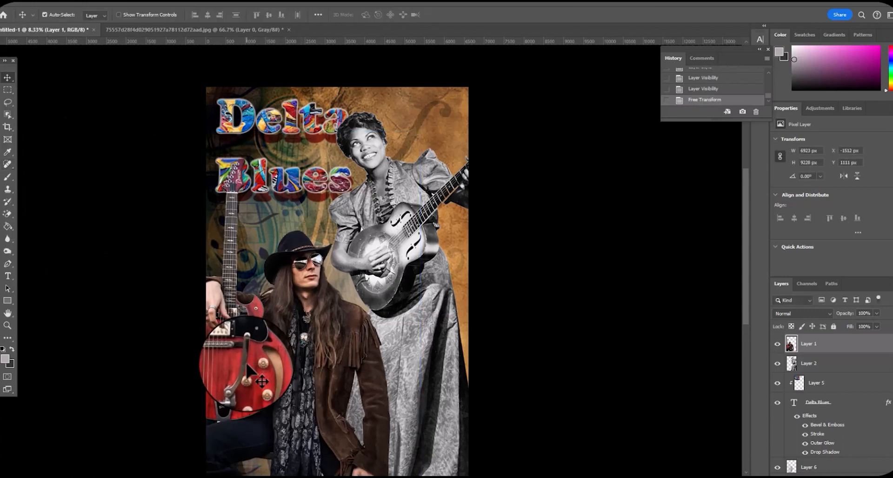
# Remove the leftover background patch just below the red guitar on Layer 1 with the Magic Eraser.
pyautogui.scroll(-3, 247, 362)
pyautogui.click(7, 213)
pyautogui.click(220, 381)
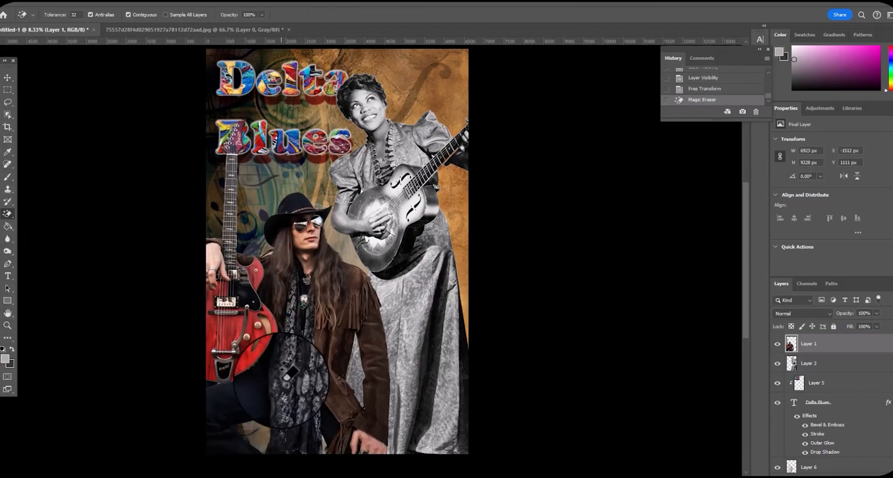
pyautogui.scroll(3, 281, 381)
pyautogui.scroll(-2, 281, 381)
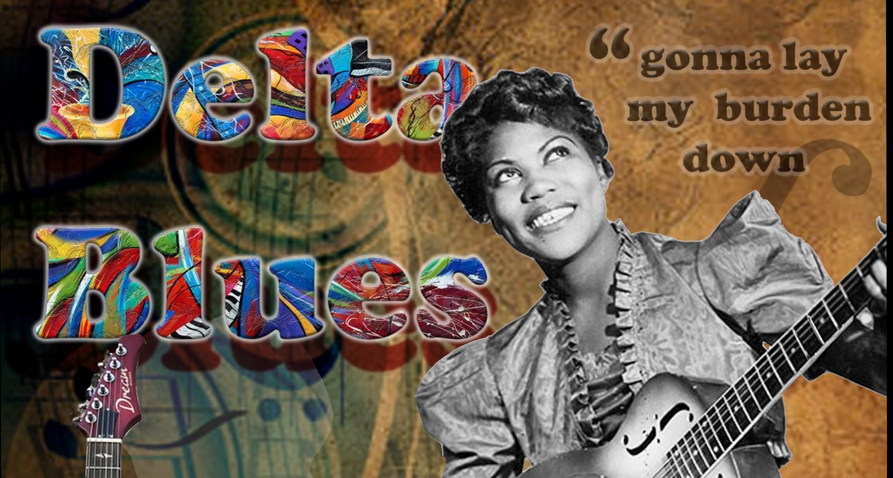